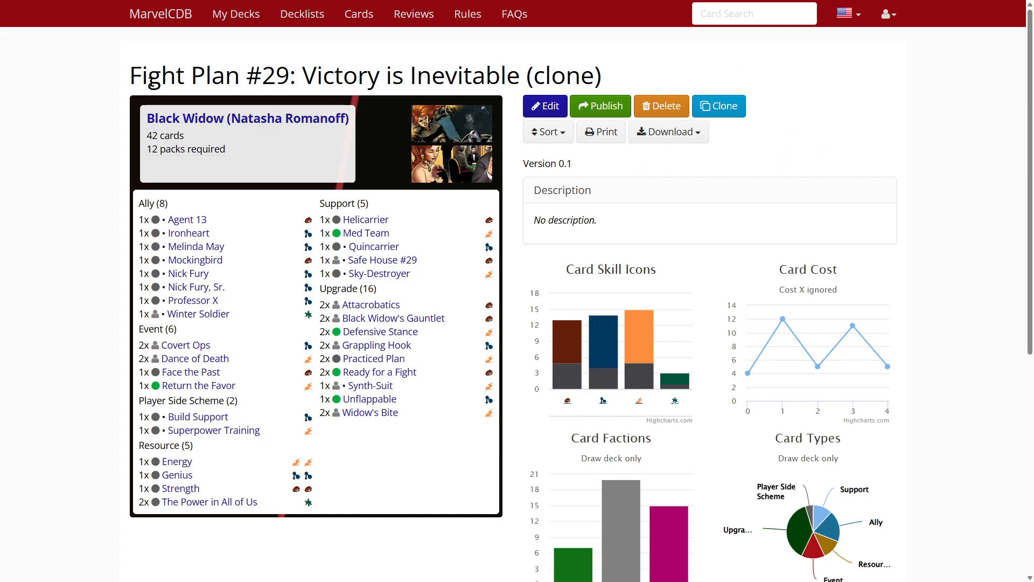
left_click_drag(131, 73, 431, 75)
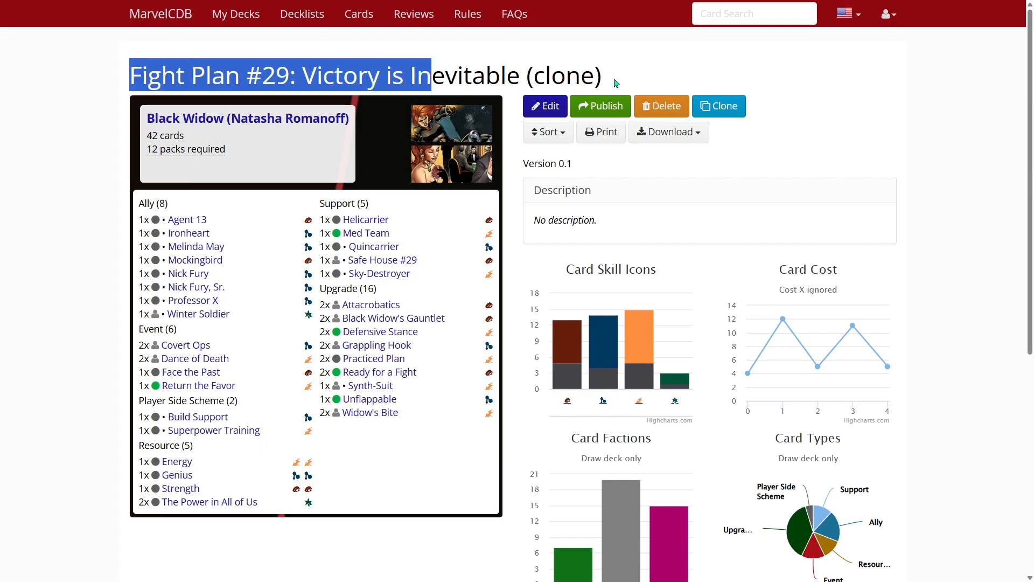
left_click_drag(615, 81, 519, 77)
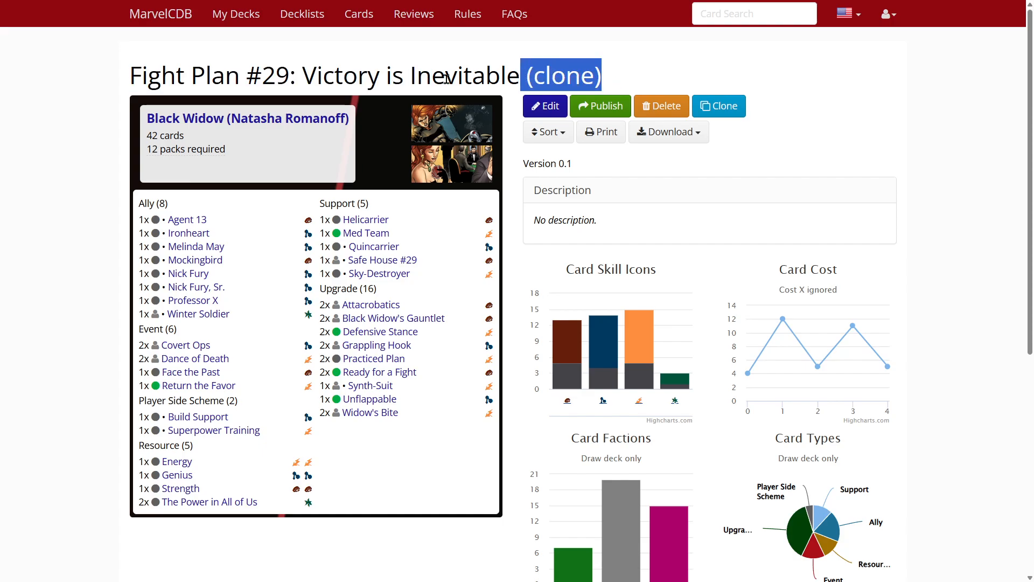
left_click(145, 70)
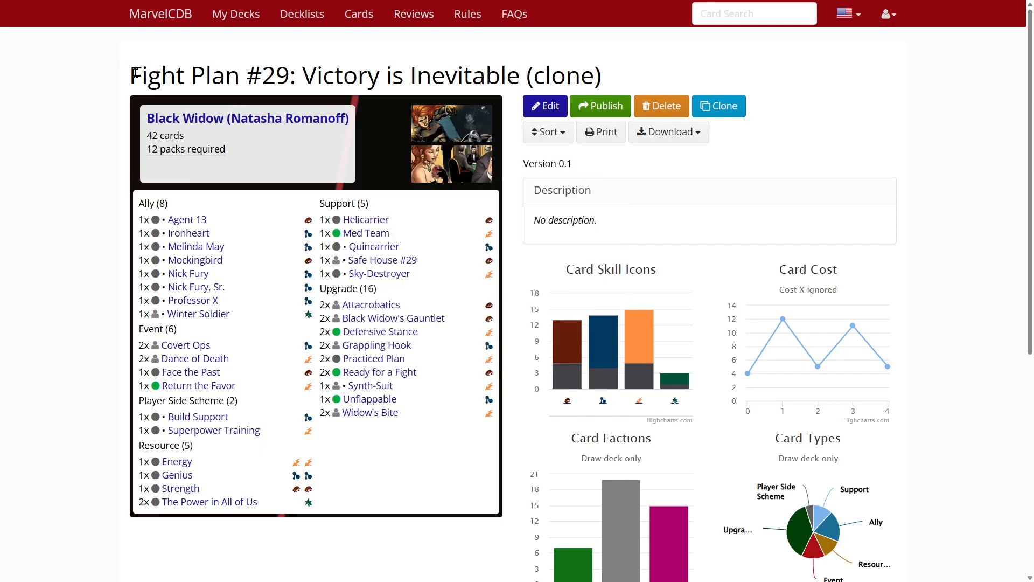
left_click_drag(135, 74, 608, 85)
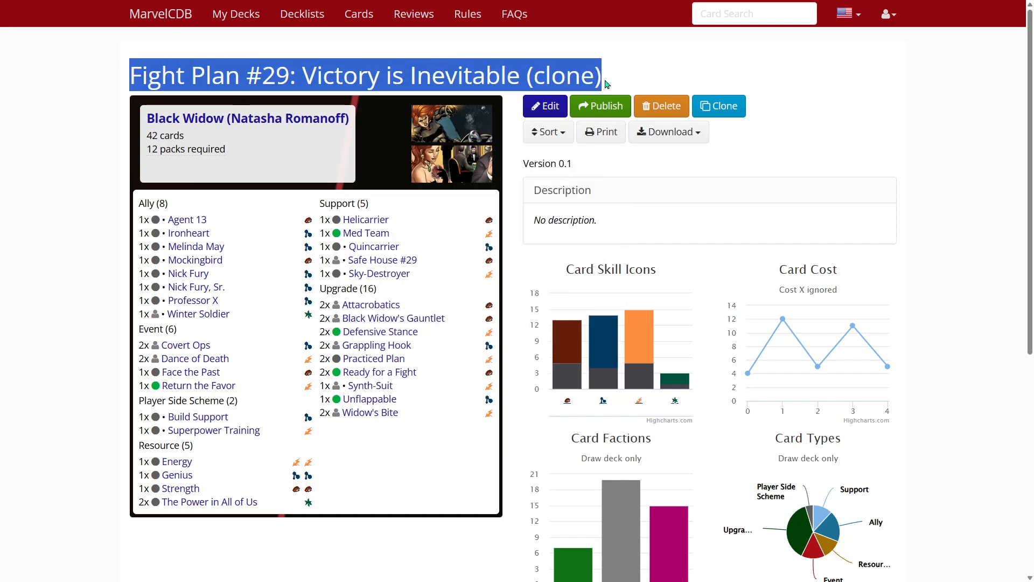
left_click(610, 79)
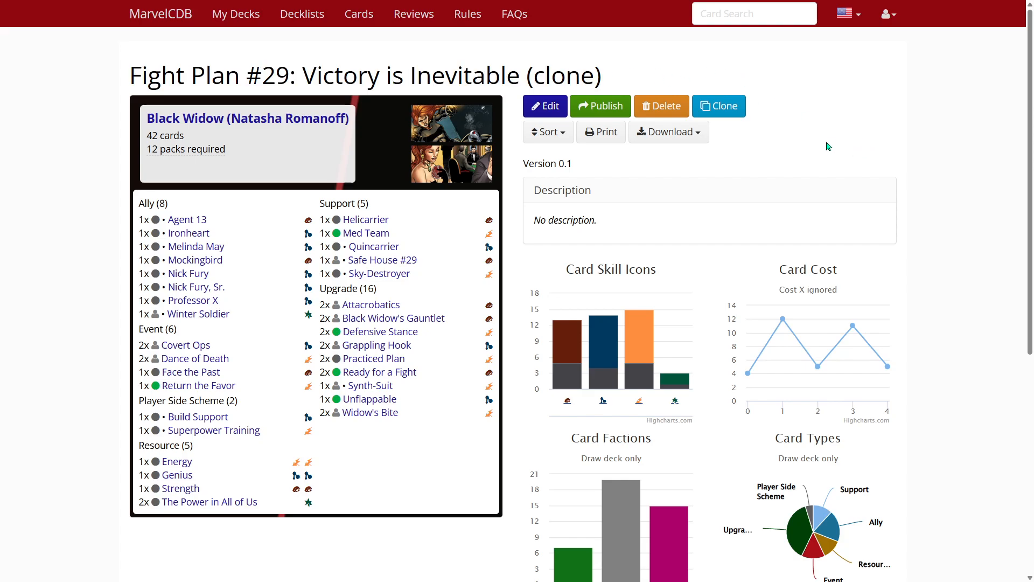
Open the Black Widow deck for editing and copy its full name into the deck's Notes field
left_click(547, 110)
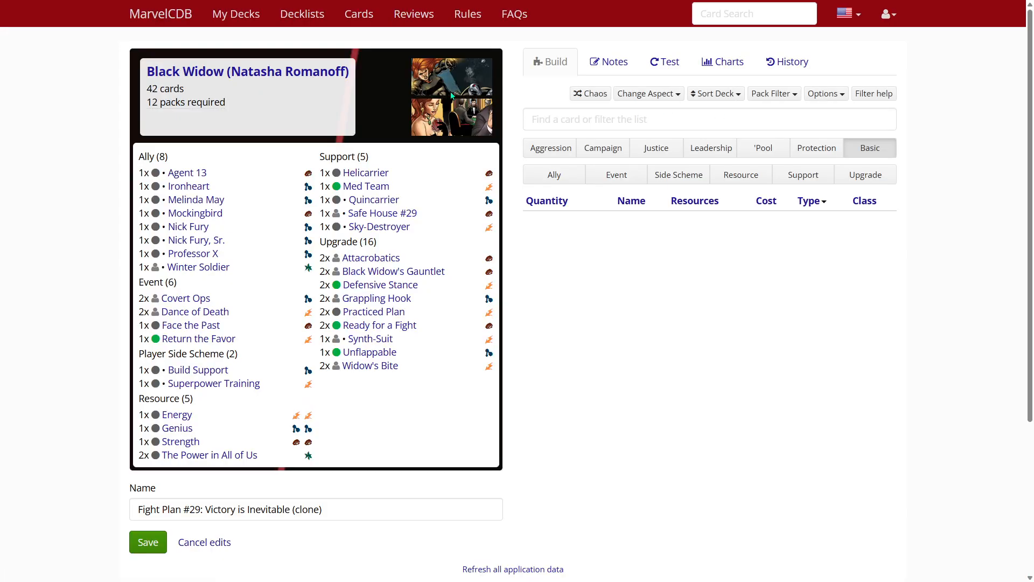
left_click(614, 65)
left_click(593, 208)
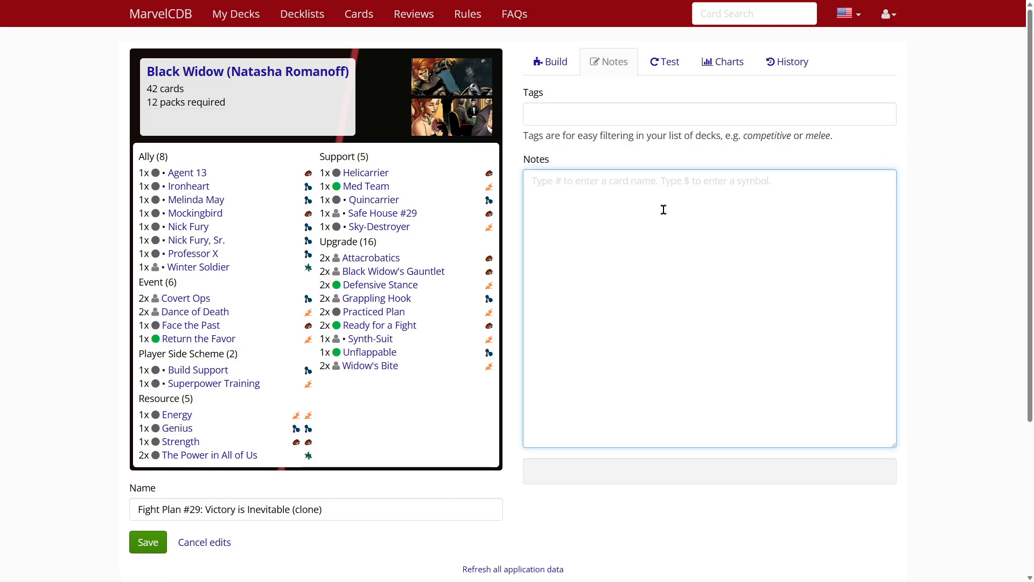
left_click_drag(339, 511, 131, 516)
key("ctrl+c")
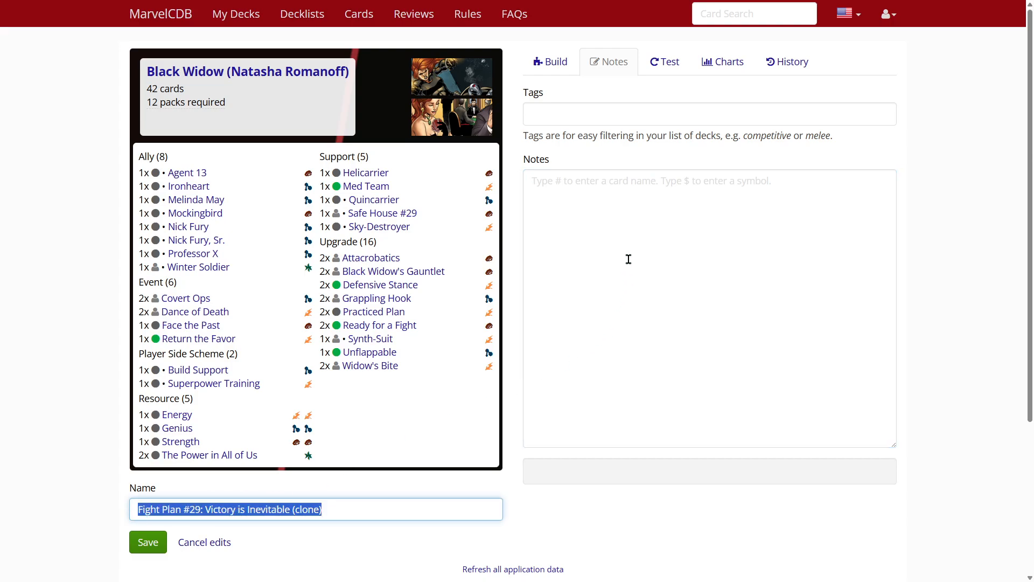
left_click(608, 217)
key("ctrl+v")
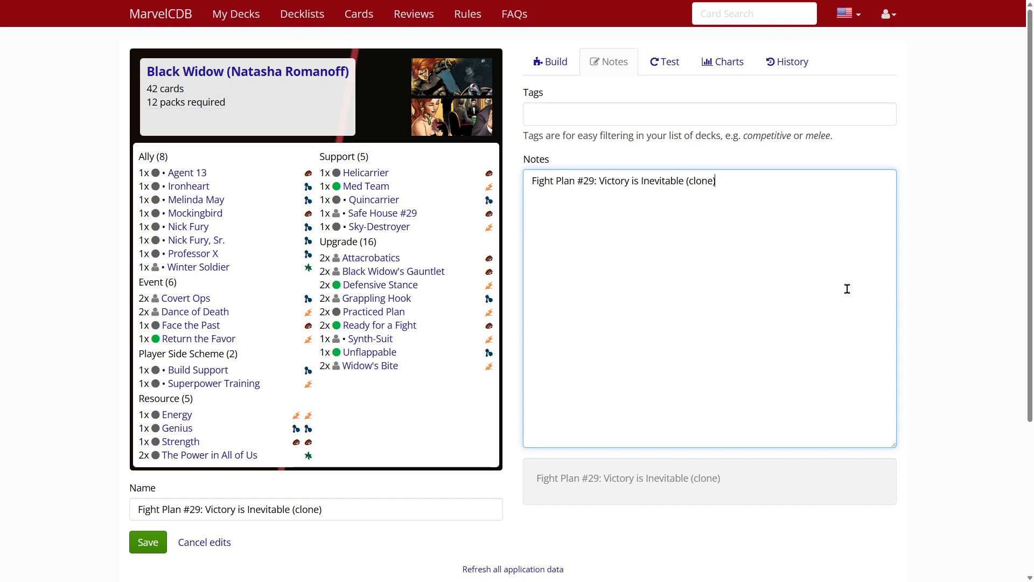
Format the deck name in the notes as italic by enclosing it in single asterisks
left_click_drag(1026, 148, 1026, 207)
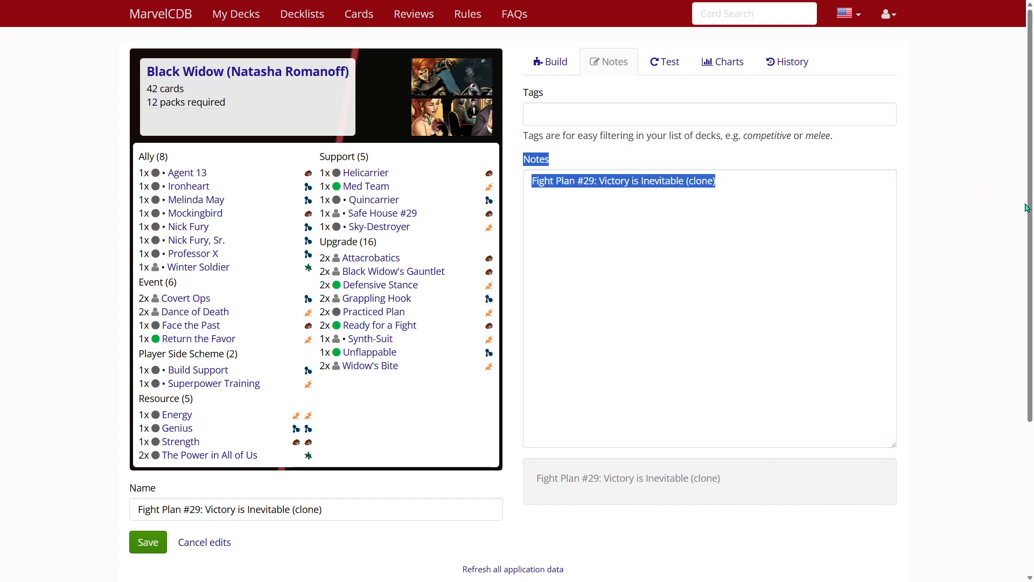
left_click(970, 216)
scroll(1029, 170, "down", 2)
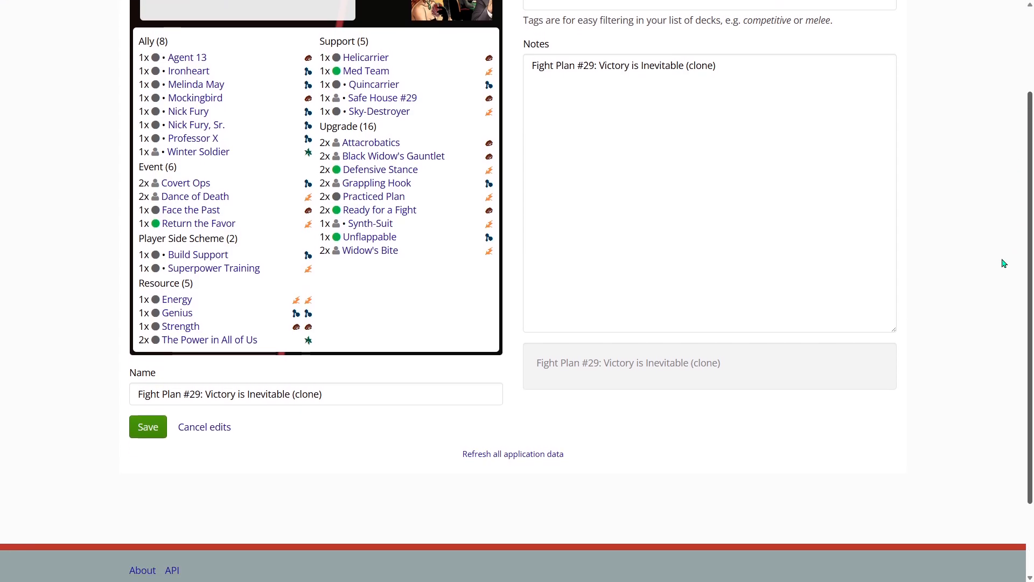
left_click_drag(721, 359, 537, 369)
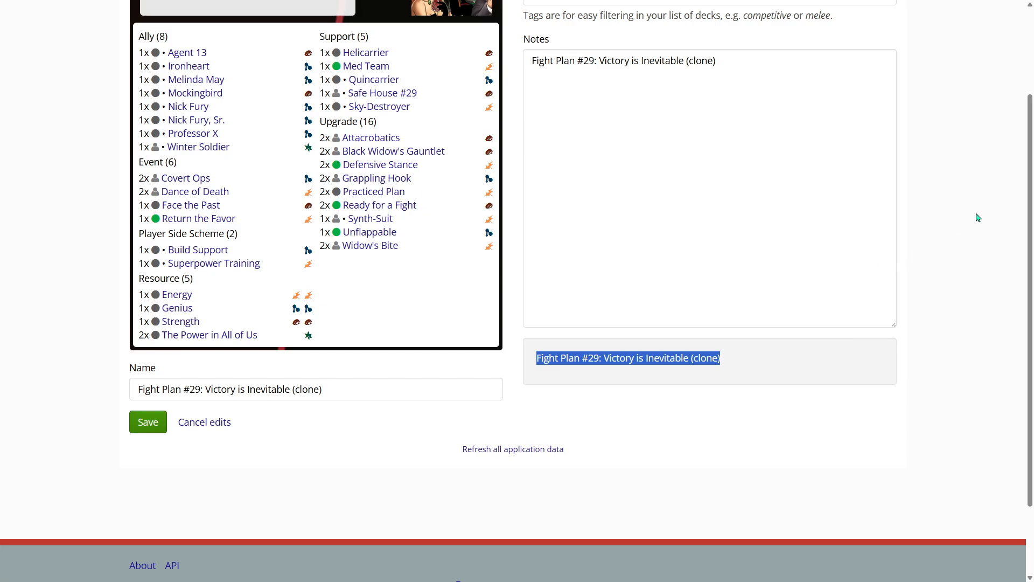
scroll(1029, 199, "up", 2)
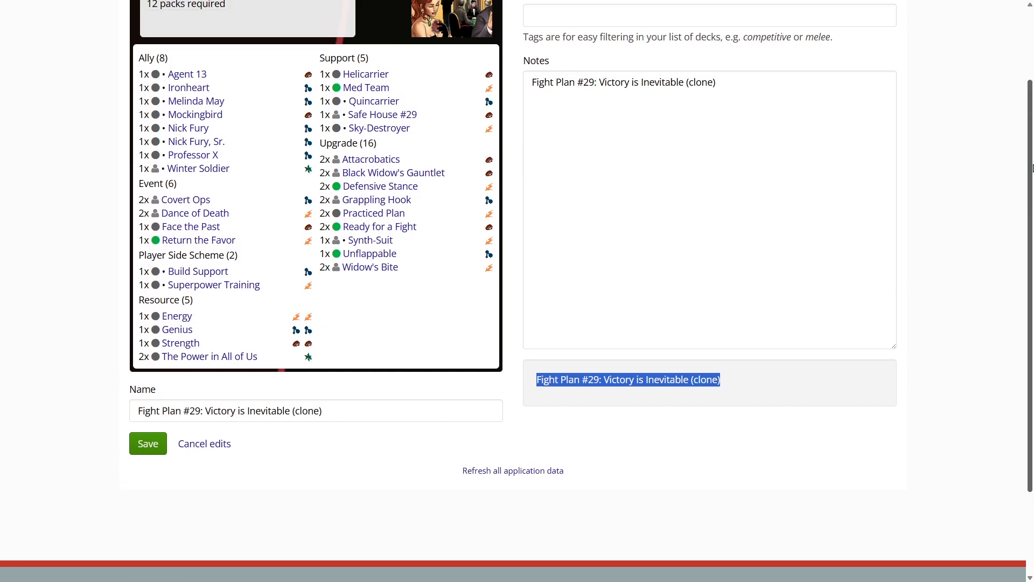
left_click(623, 240)
left_click(532, 177)
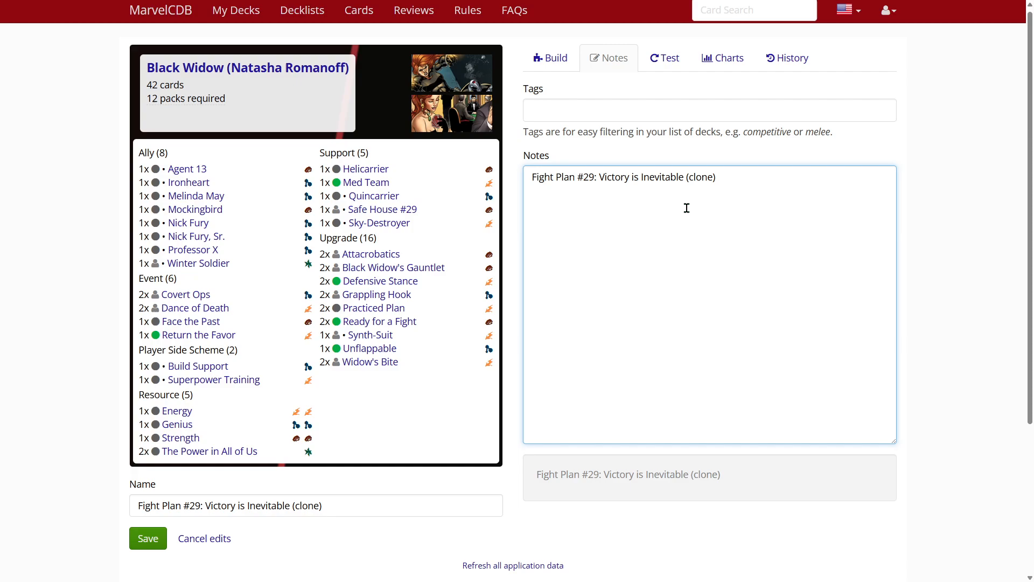
type("*")
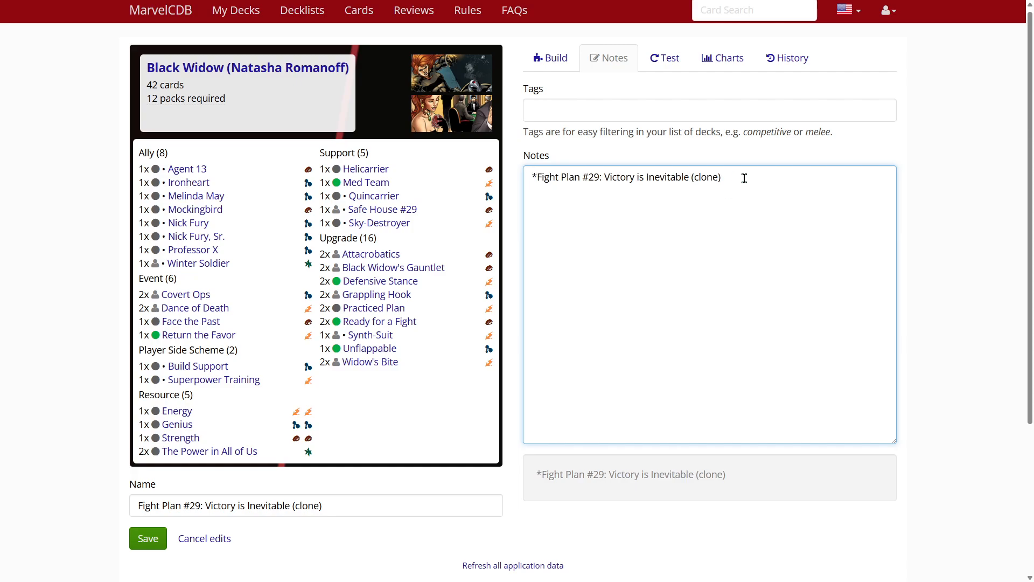
type("*")
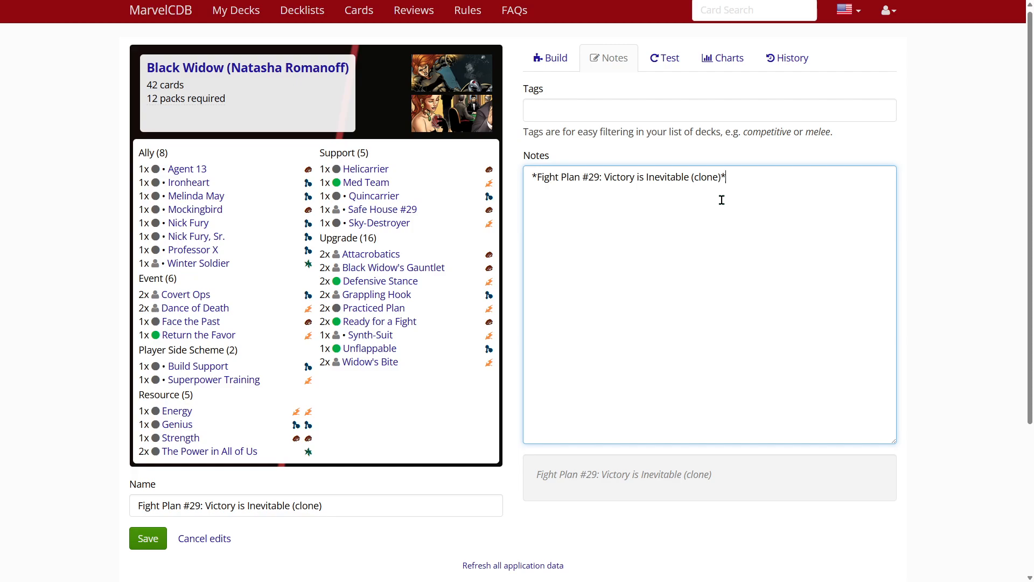
Examine the asterisks around the deck name and the rendered preview below the notes
scroll(715, 227, "up", 1)
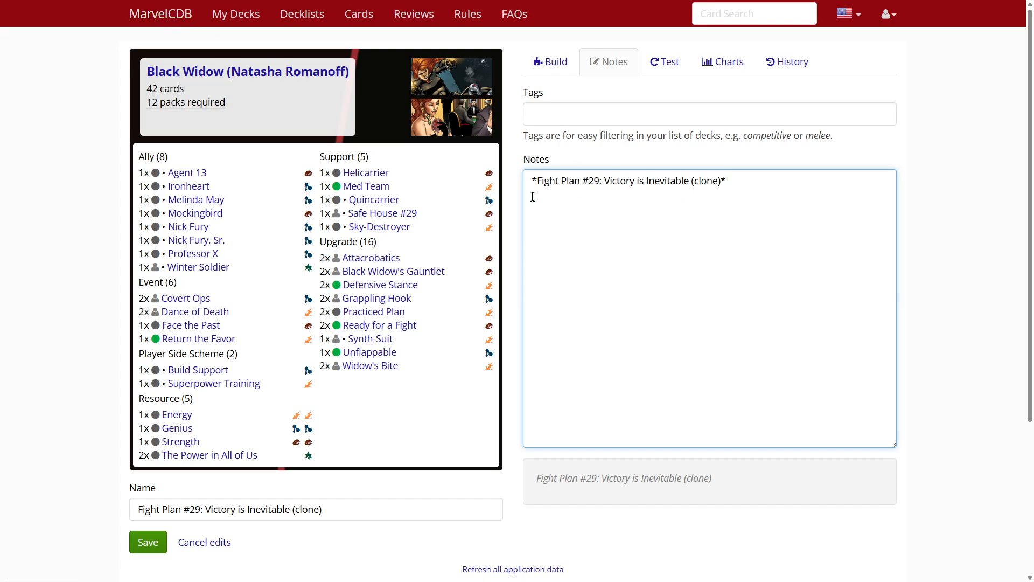
left_click_drag(532, 181, 538, 181)
left_click(737, 178)
left_click_drag(1032, 221, 1018, 358)
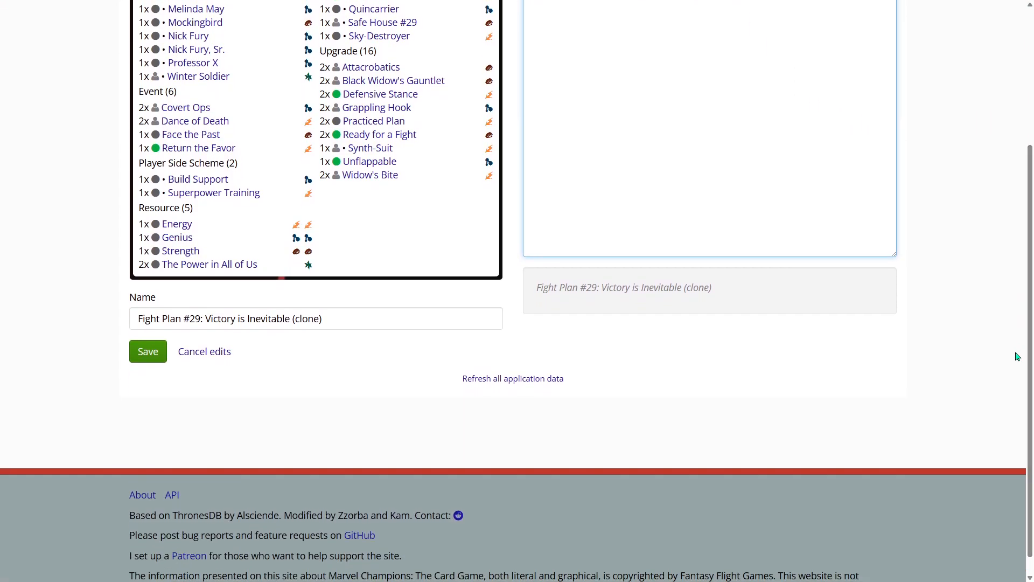
left_click(574, 284)
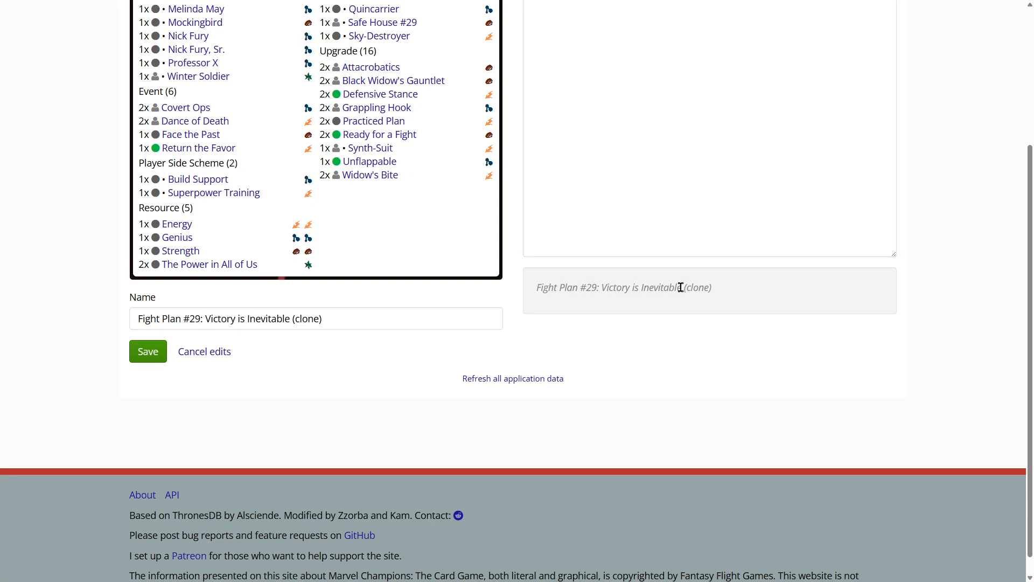
scroll(709, 342, "down", 1)
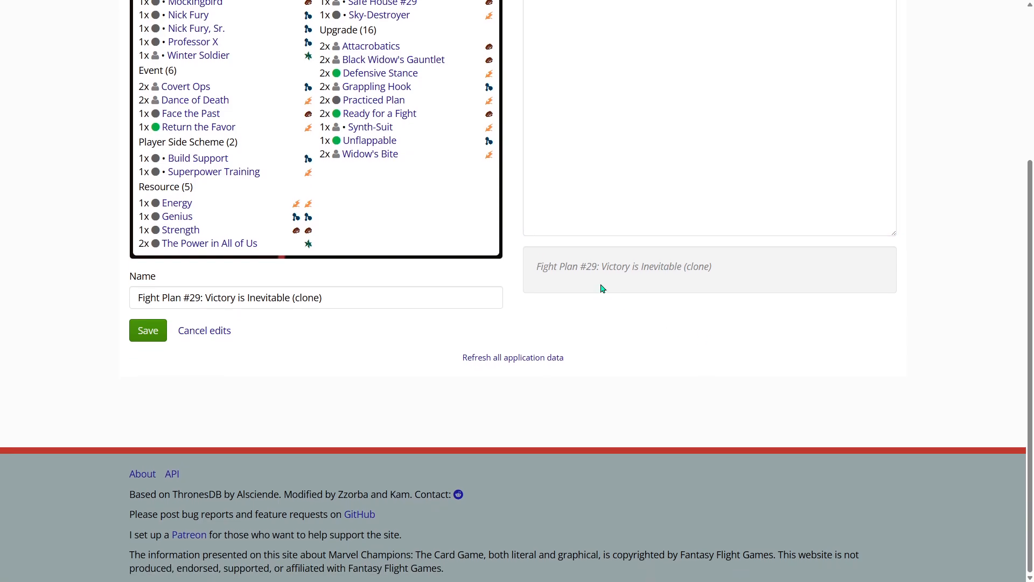
scroll(759, 358, "up", 4)
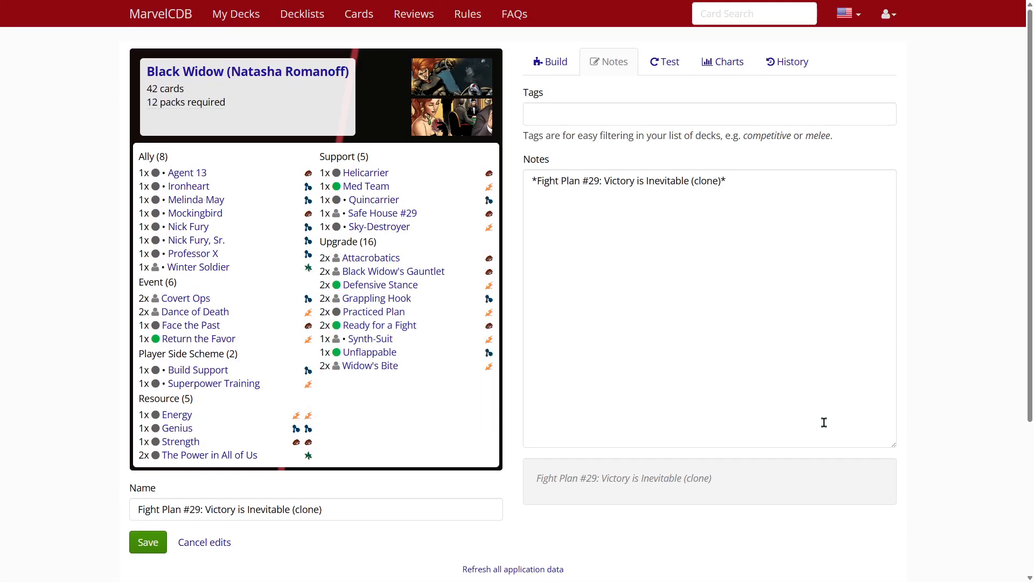
Enlarge the page to 175% and check the notes preview at that size
key("ctrl+plus")
key("ctrl+plus")
key("ctrl+plus")
key("ctrl+plus")
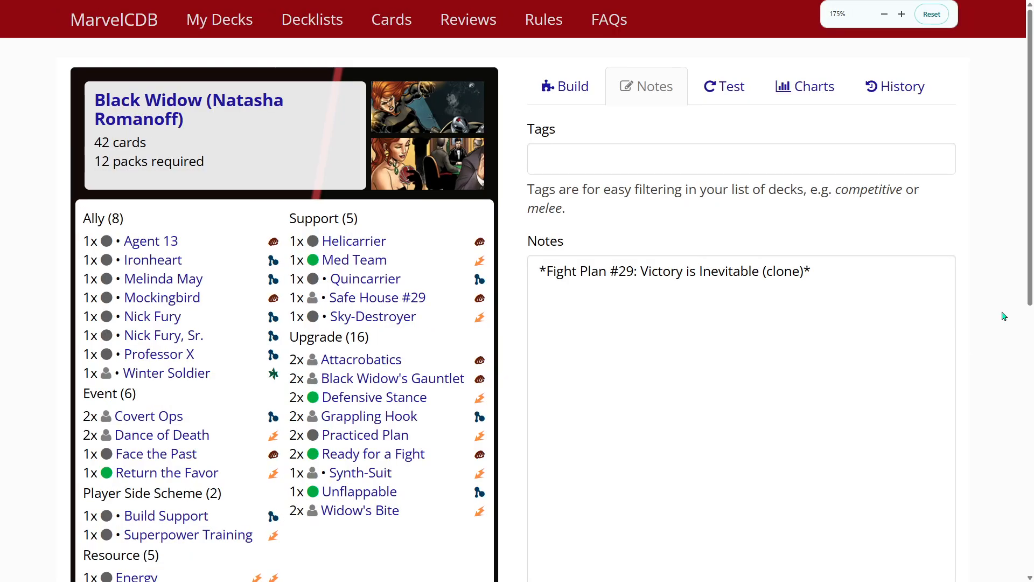
left_click_drag(1030, 209, 1016, 346)
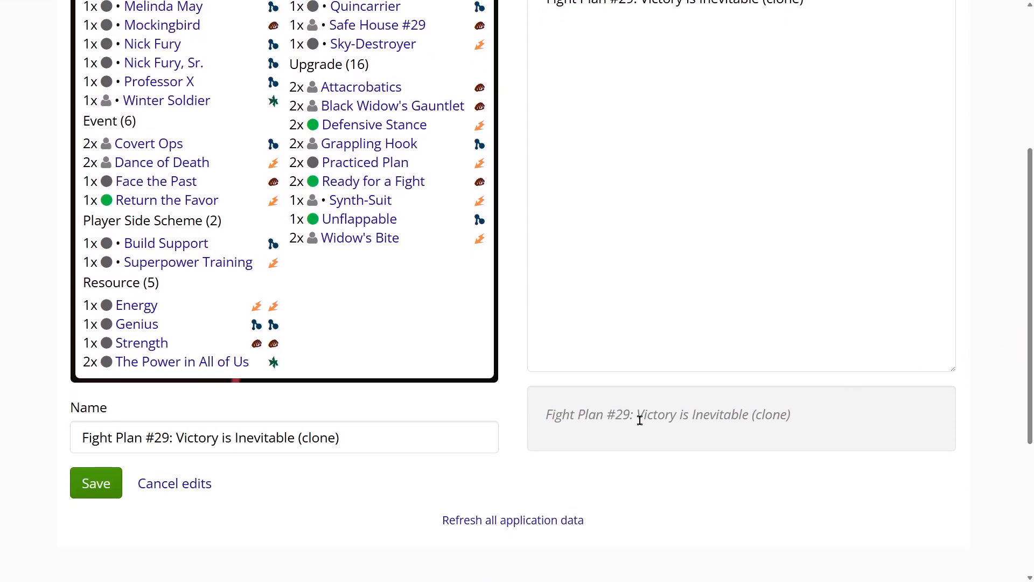
Format the deck name as bold by enclosing it in double asterisks, and check the rendered preview
scroll(889, 363, "up", 4)
scroll(593, 316, "down", 1)
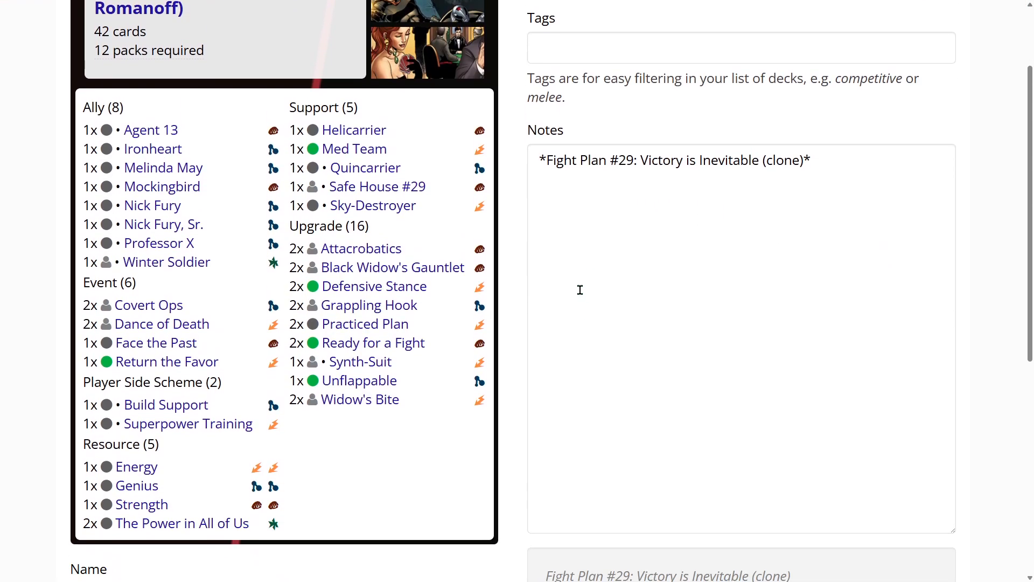
left_click(539, 163)
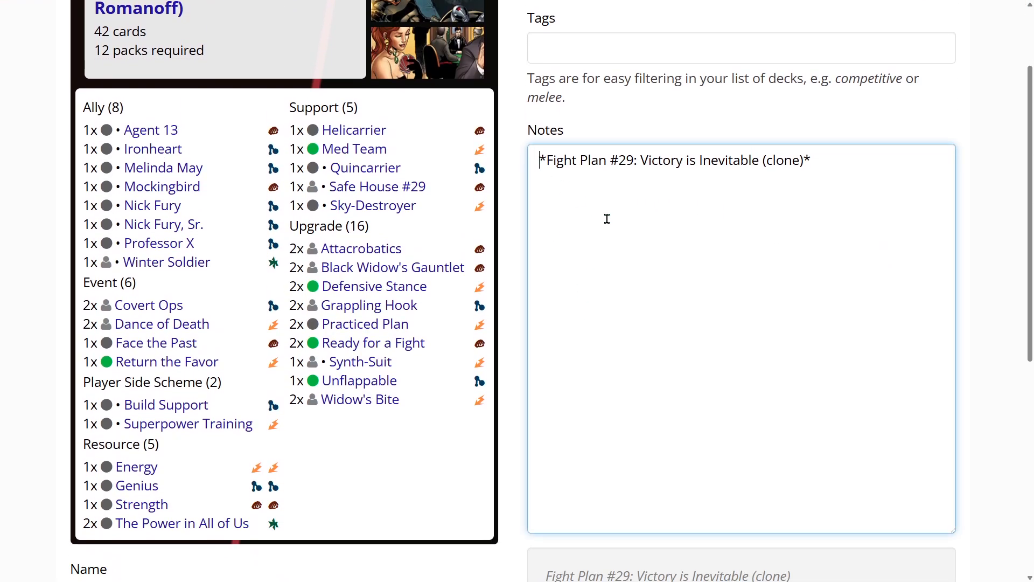
type("*")
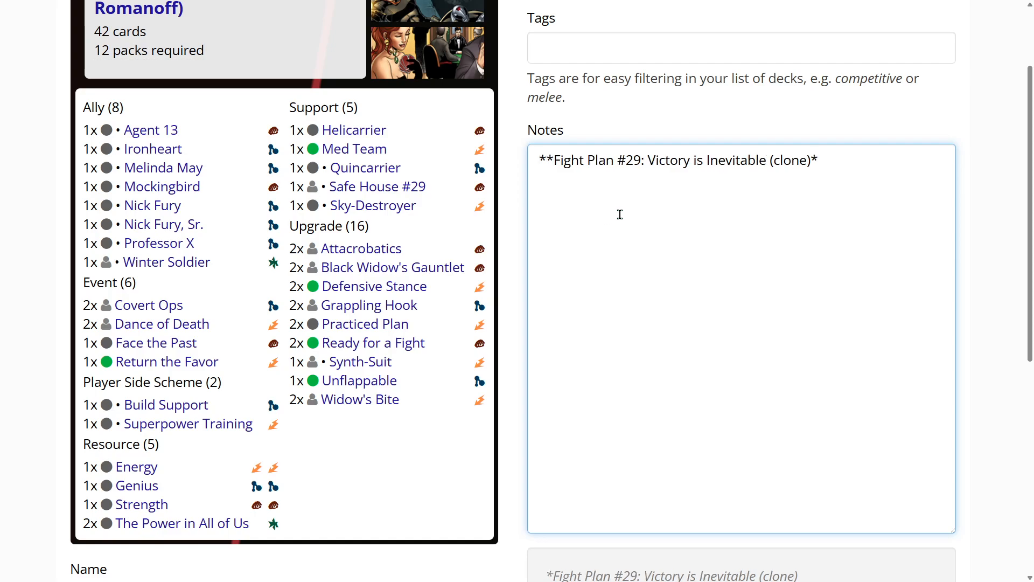
left_click(838, 158)
type("*")
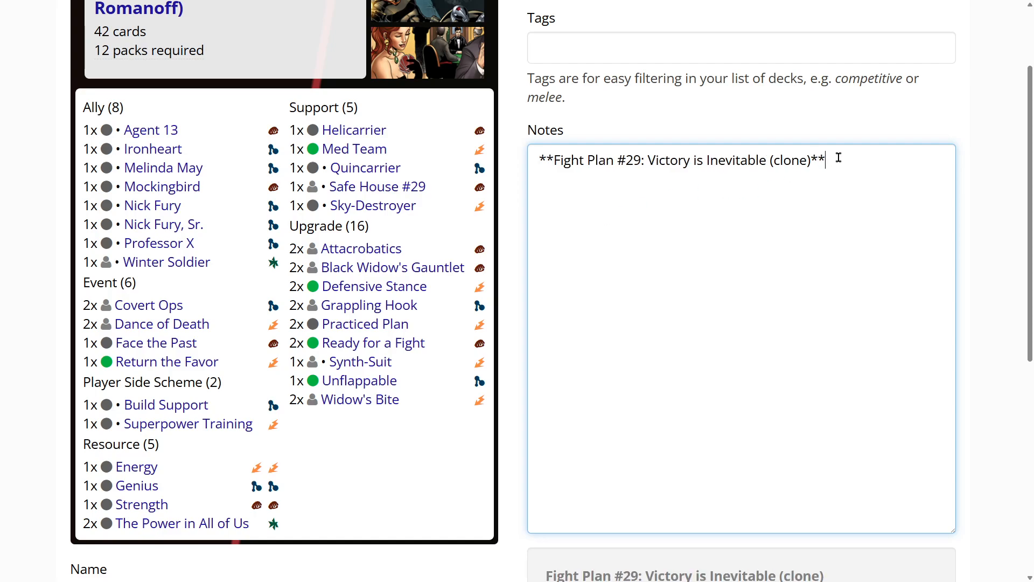
left_click_drag(1030, 141, 1026, 297)
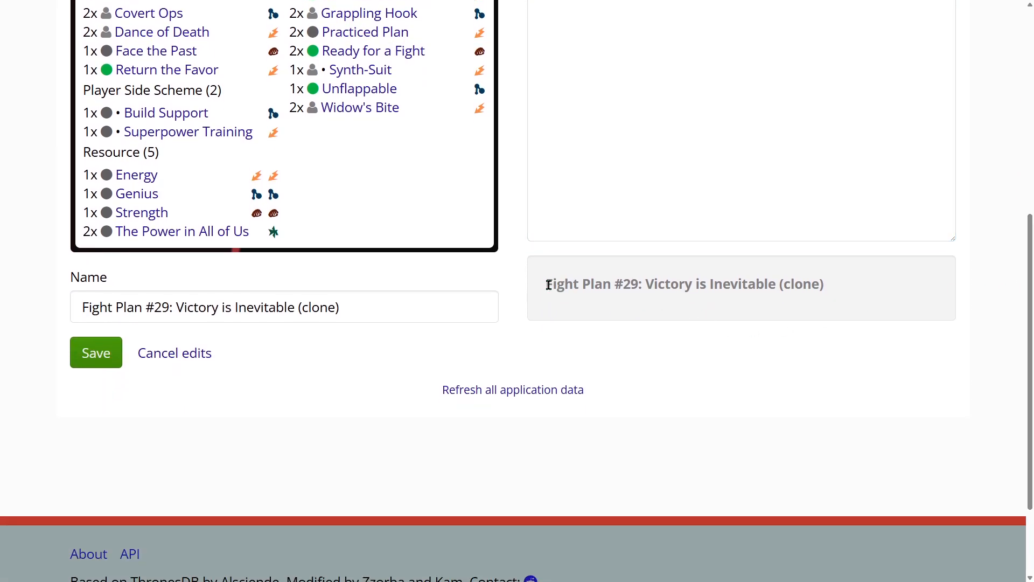
left_click_drag(545, 286, 840, 280)
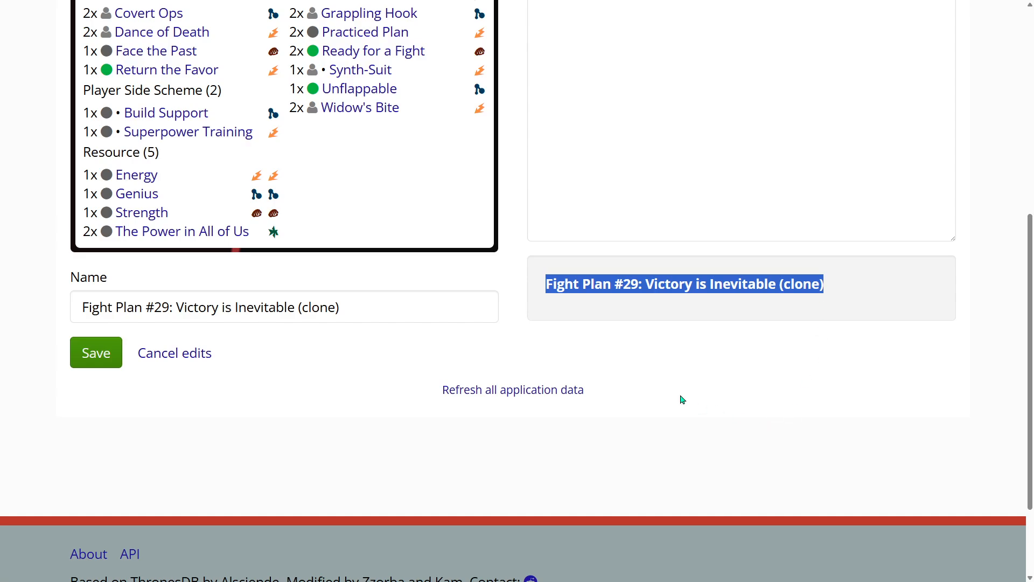
Format the deck name as bold italic by enclosing it in triple asterisks, and check the rendered preview
scroll(681, 398, "up", 8)
left_click(537, 270)
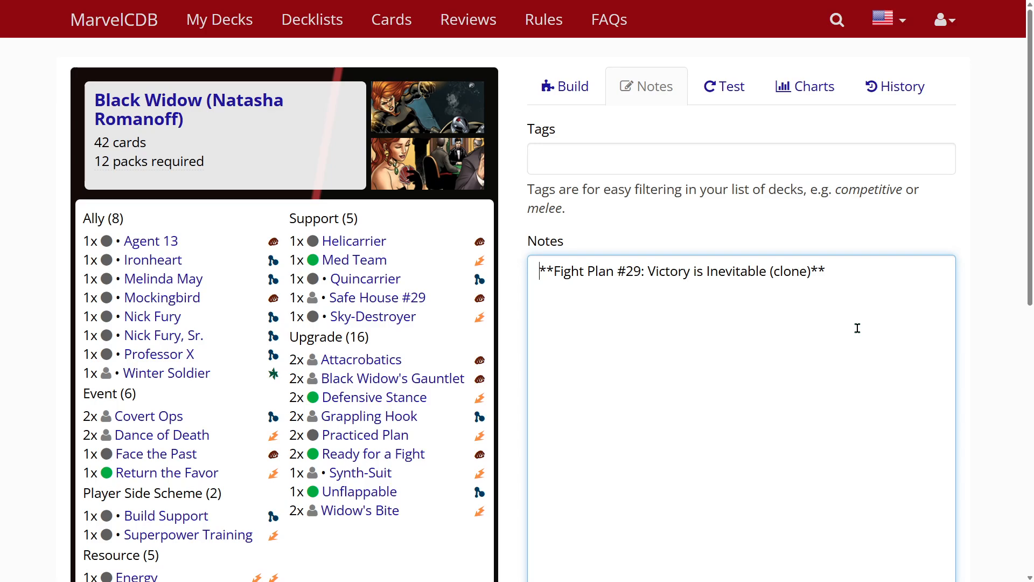
type("*")
left_click(872, 269)
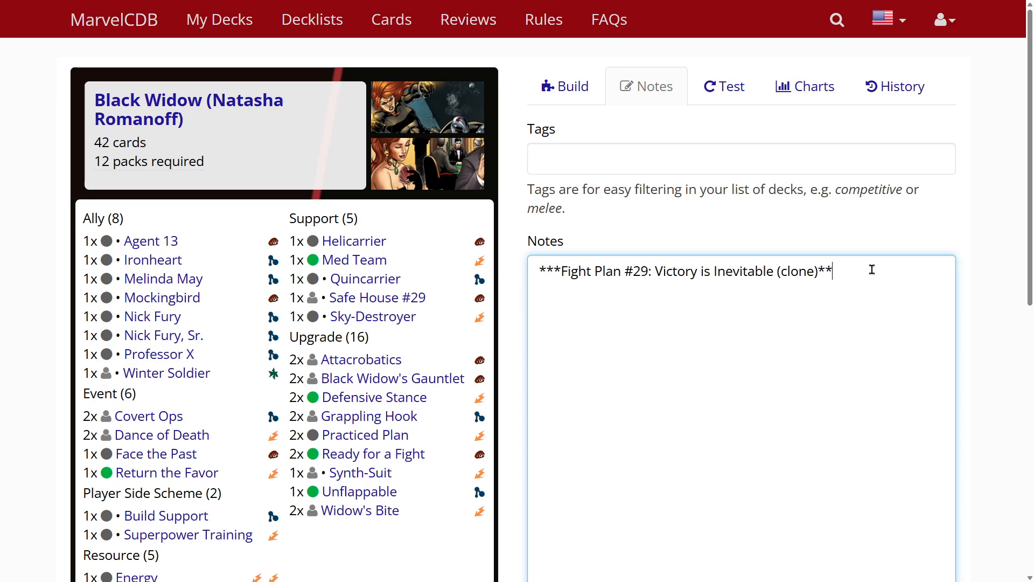
type("***")
left_click_drag(539, 270, 554, 269)
left_click_drag(1032, 262, 1031, 418)
left_click(547, 386)
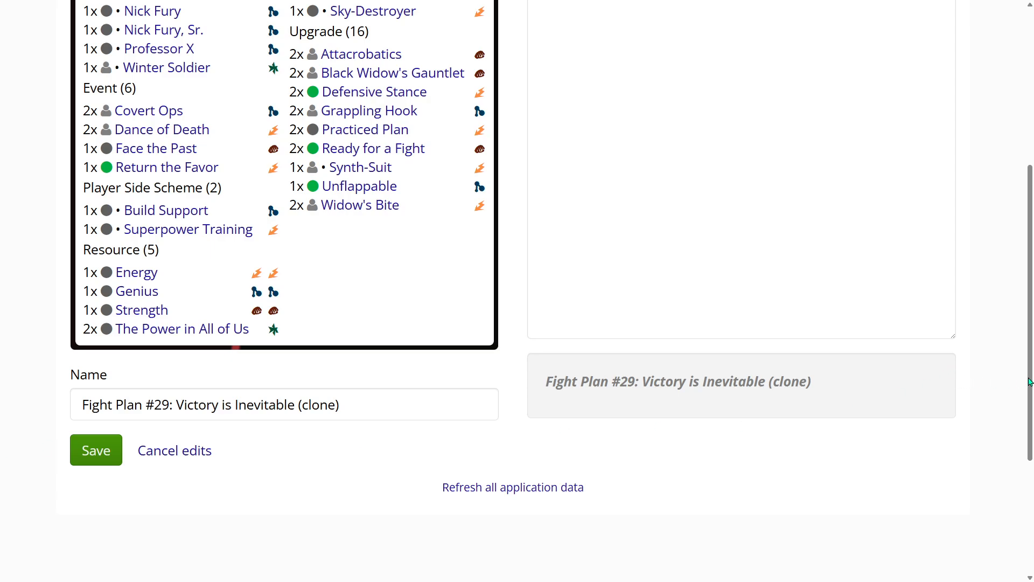
left_click_drag(1030, 380, 923, 277)
scroll(838, 322, "up", 6)
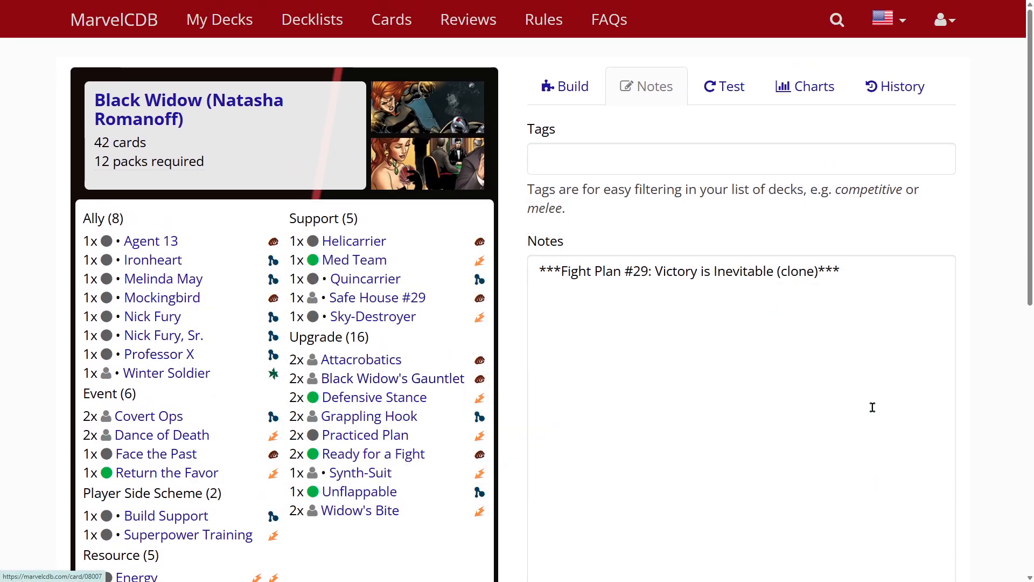
Add two line breaks after the formatted deck name in the notes
scroll(876, 390, "down", 1)
scroll(876, 390, "down", 1)
left_click(864, 171)
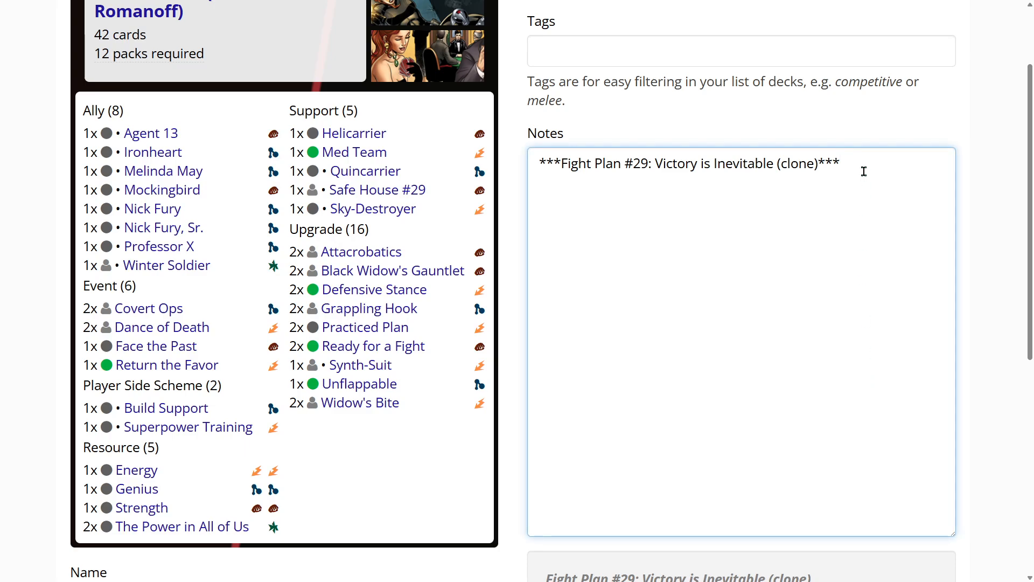
key("Return")
key("Return")
mouse_move(383, 354)
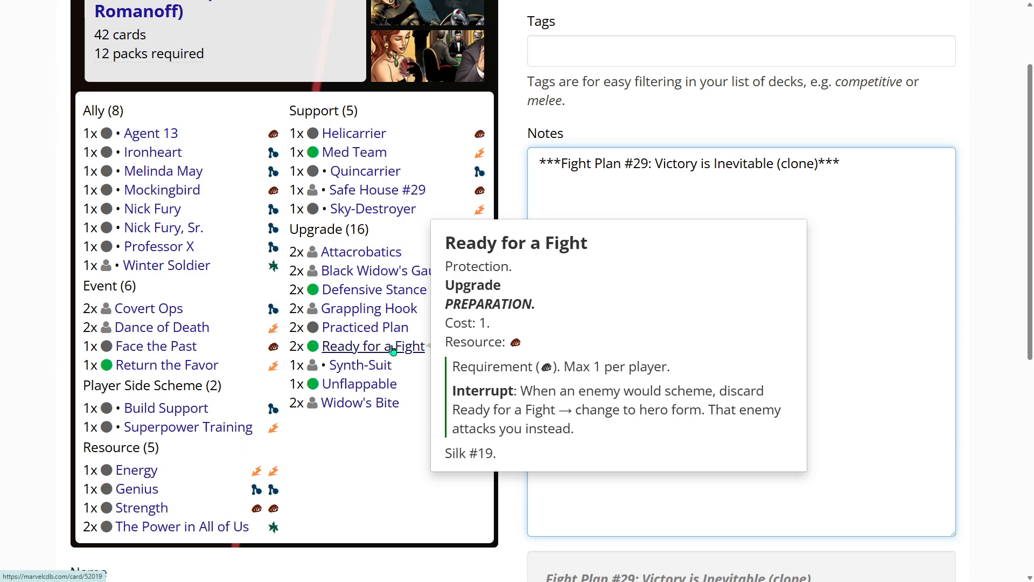
Write "One of the key card in this deck is" on a new paragraph below the deck name in the notes
left_click(875, 165)
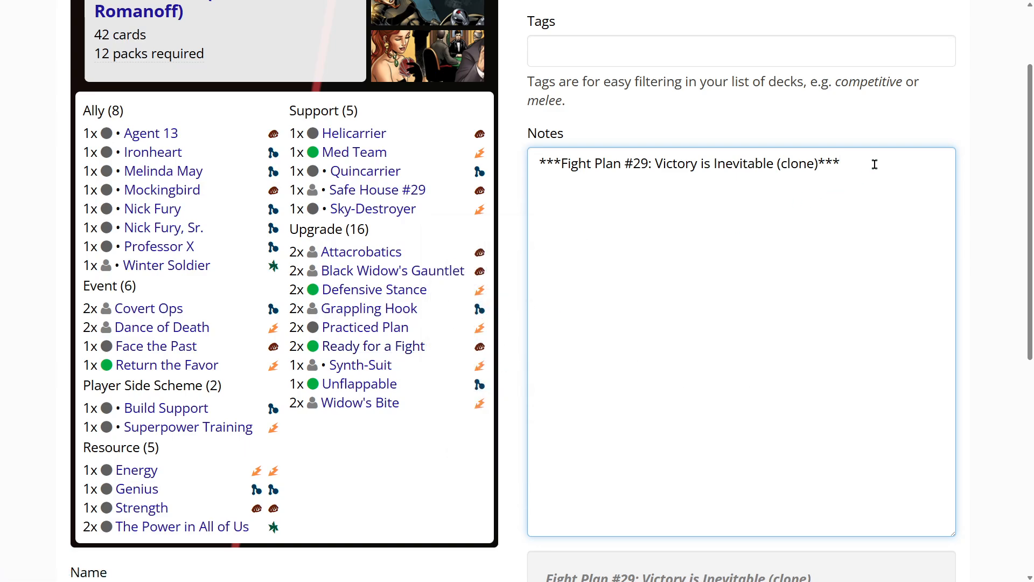
key("Down")
key("Down")
type("One of the key vcan")
key("BackSpace")
key("BackSpace")
key("BackSpace")
key("BackSpace")
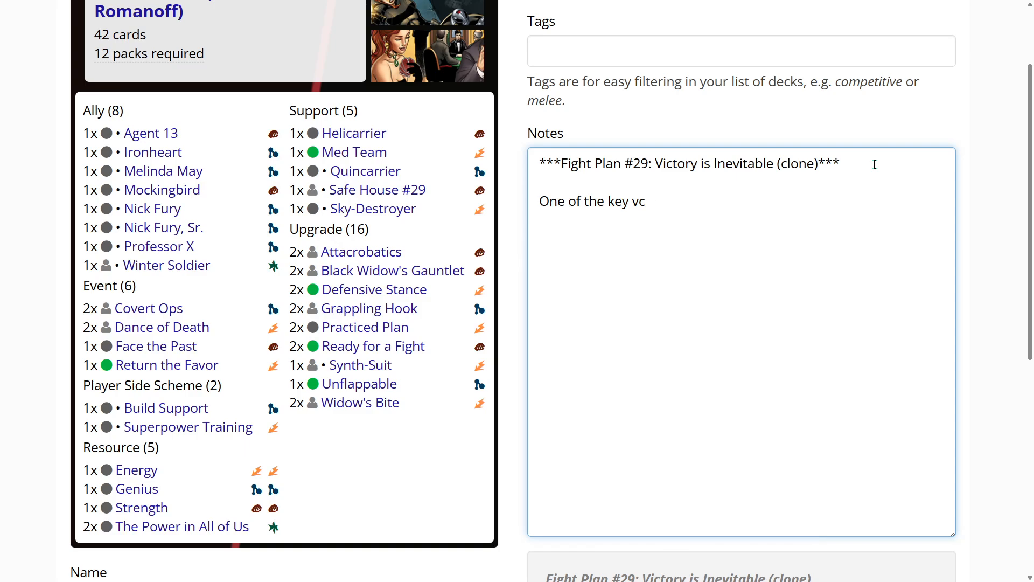
type("card in this deck is")
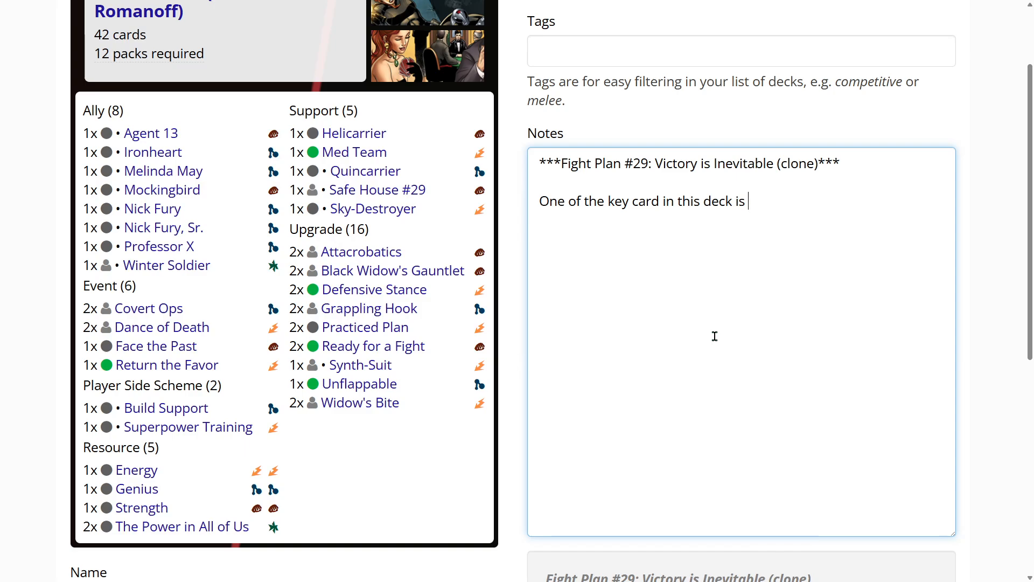
Start a card reference at the end of the sentence with # and look up cards matching "ready"
type("#")
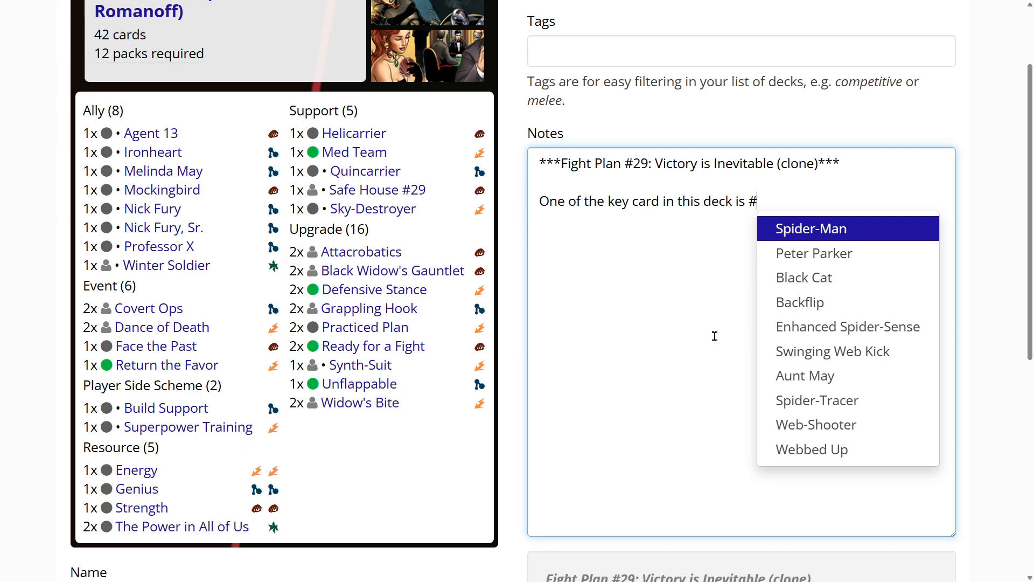
type("ready")
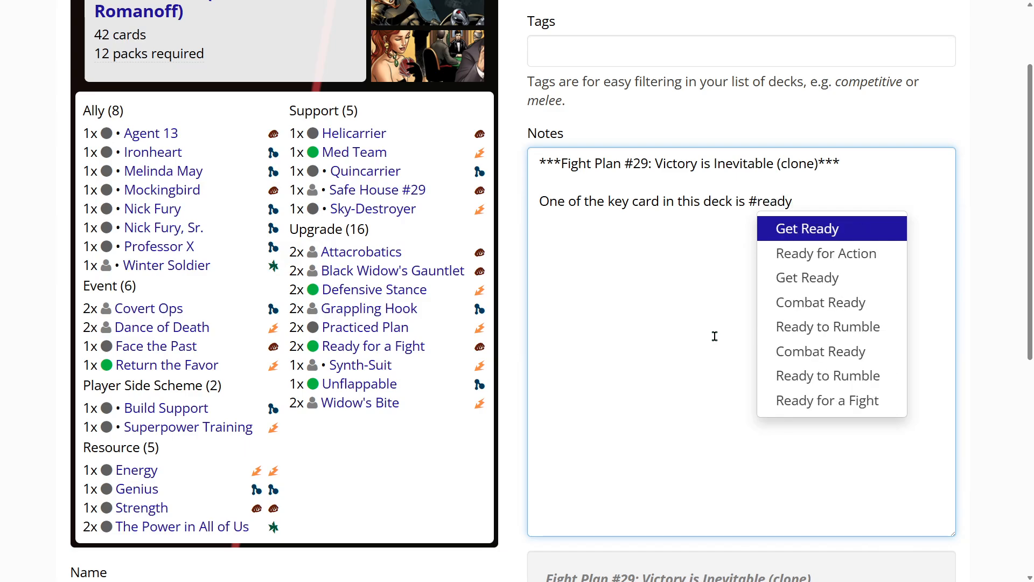
key("BackSpace")
key("BackSpace")
key("BackSpace")
key("BackSpace")
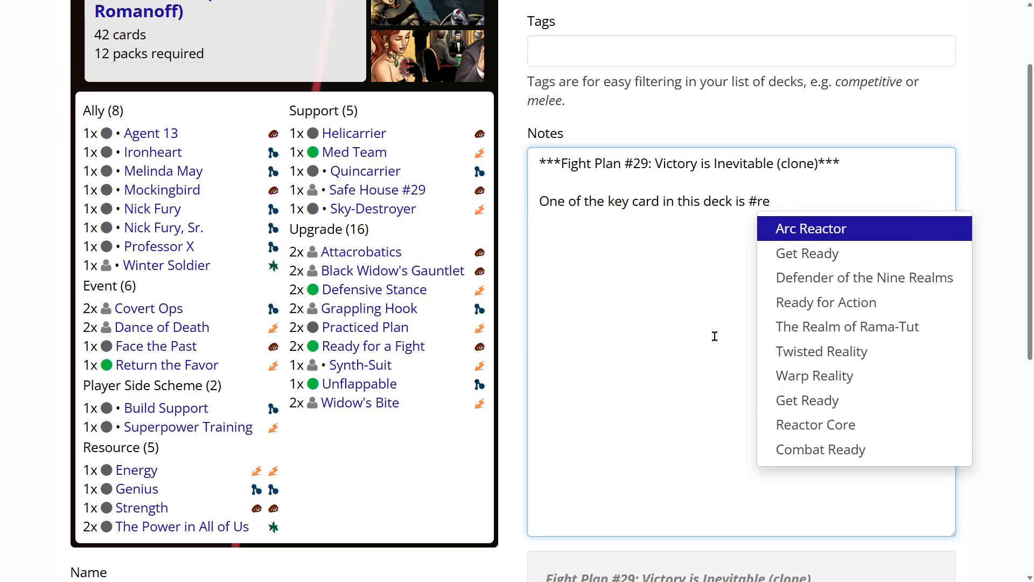
type("eady")
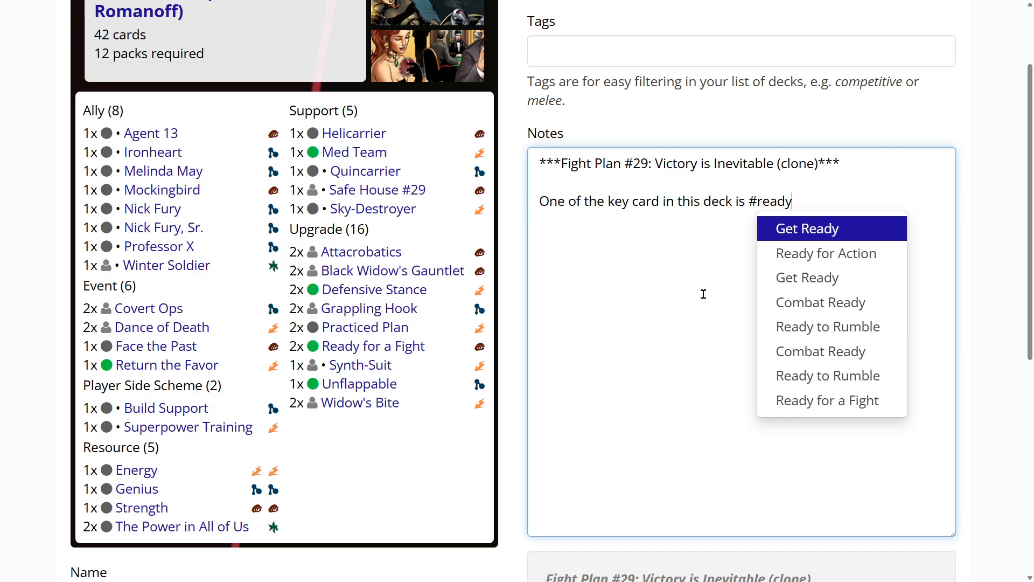
Try the card lookup with "#ri" and "#fight" instead, and restore the reference to "#ready"
key("BackSpace")
key("BackSpace")
key("BackSpace")
key("BackSpace")
key("BackSpace")
type("ri")
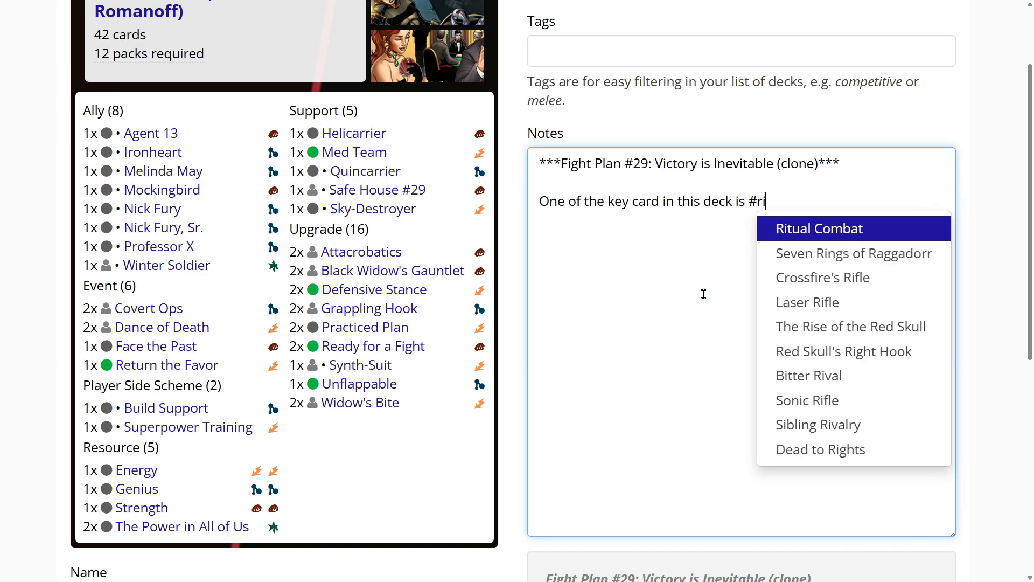
type("g")
key("BackSpace")
key("BackSpace")
key("BackSpace")
type("fight")
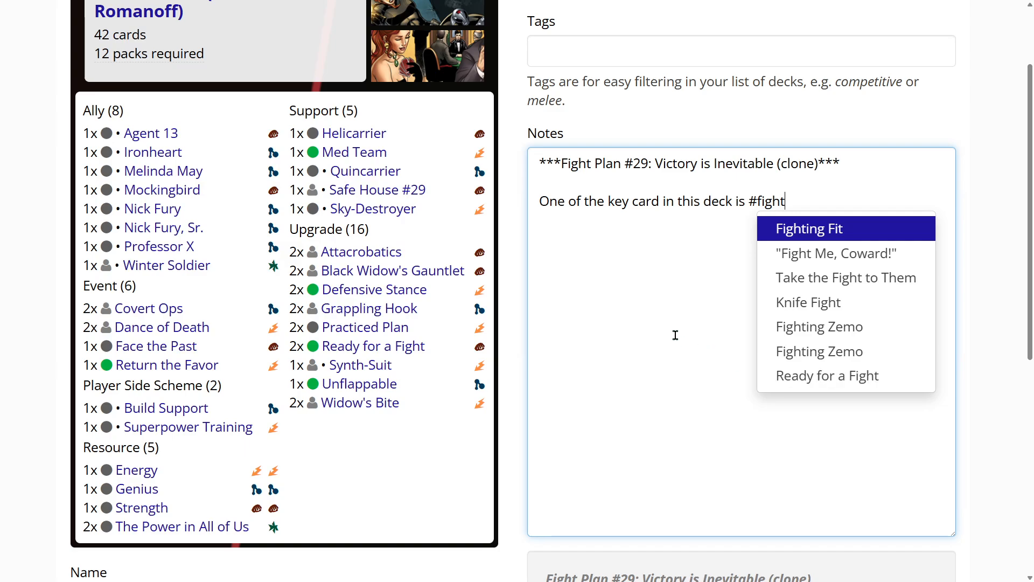
key("BackSpace")
key("BackSpace")
key("BackSpace")
key("BackSpace")
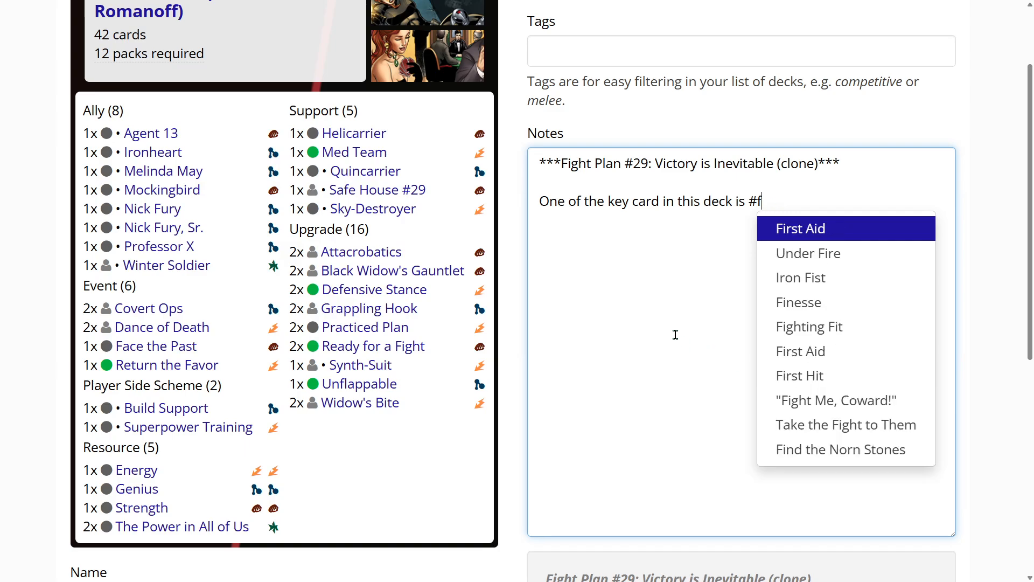
type("dy fo")
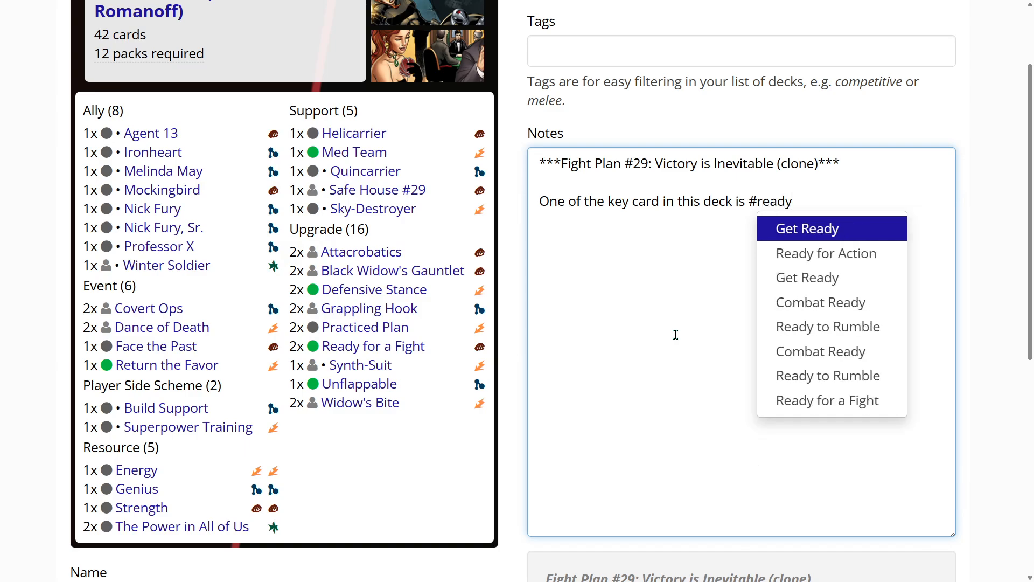
Try narrowing the card lookup with "#readyfo", and shorten the reference back to "#ready"
key("BackSpace")
key("BackSpace")
key("BackSpace")
type("fo")
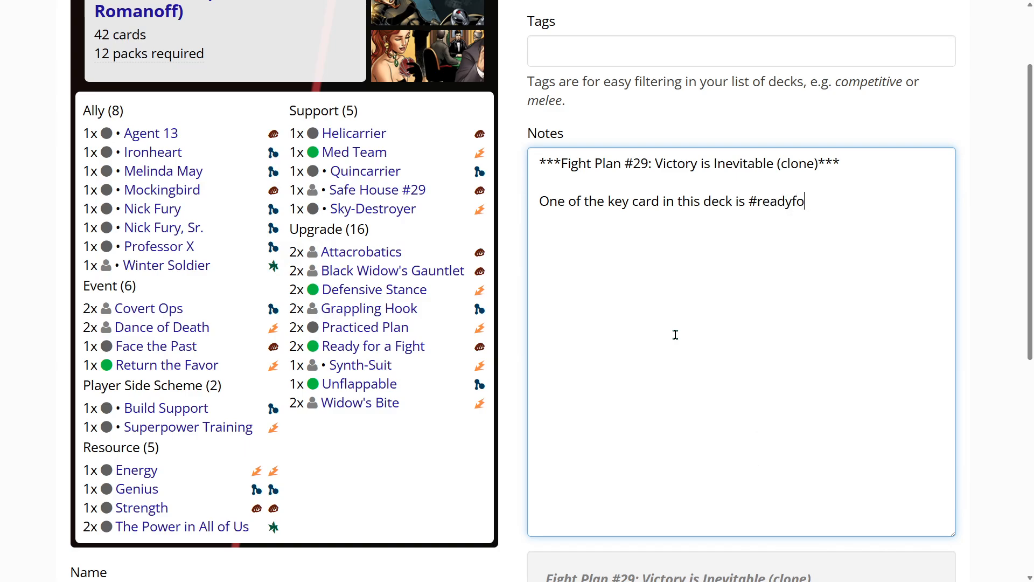
key("BackSpace")
key("BackSpace")
key("BackSpace")
key("BackSpace")
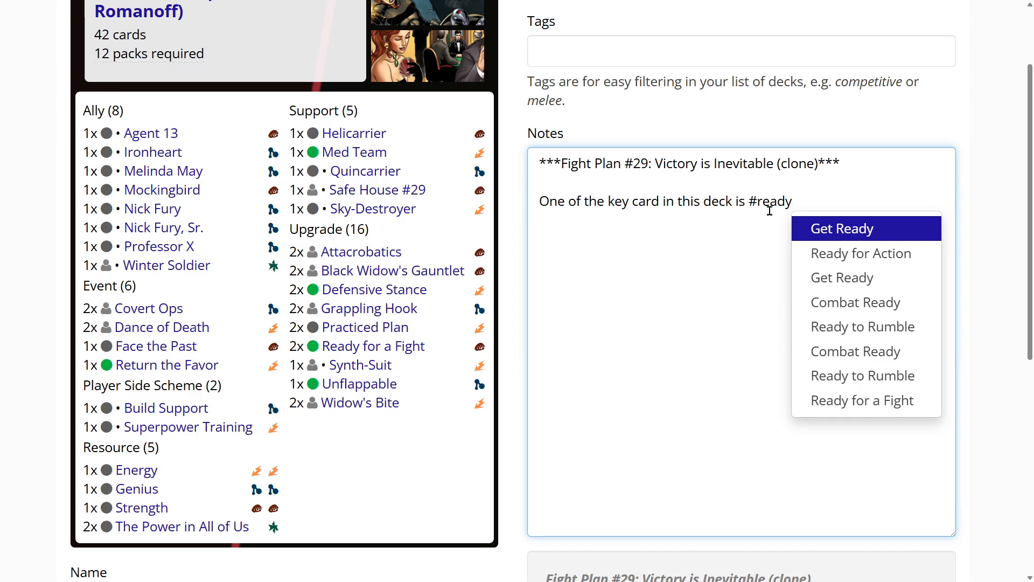
Insert the Ready for a Fight card link followed by a period, and check the link's card pop-up in the rendered preview
left_click(837, 403)
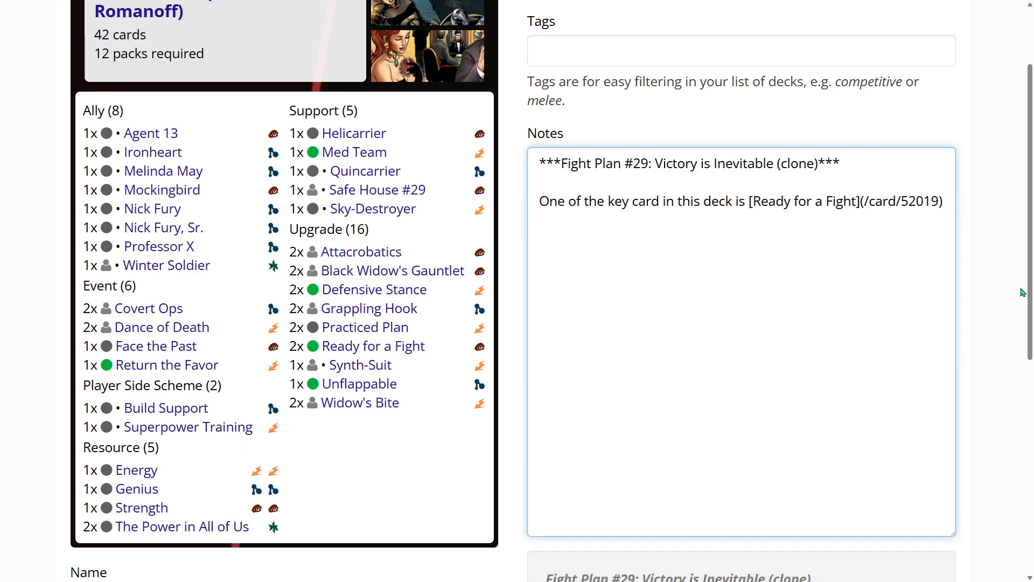
type(".")
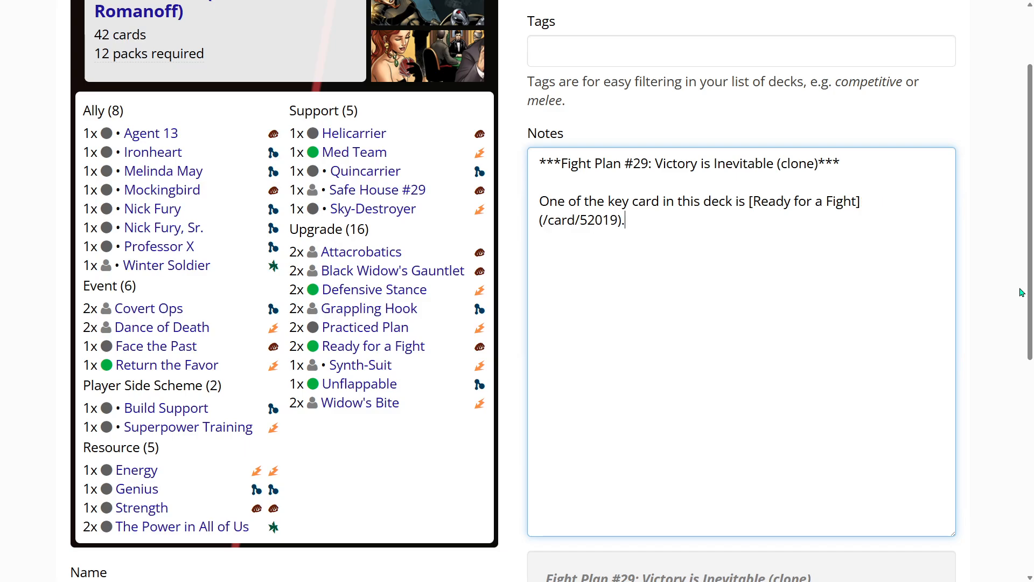
scroll(1028, 286, "down", 2)
scroll(1028, 286, "down", 4)
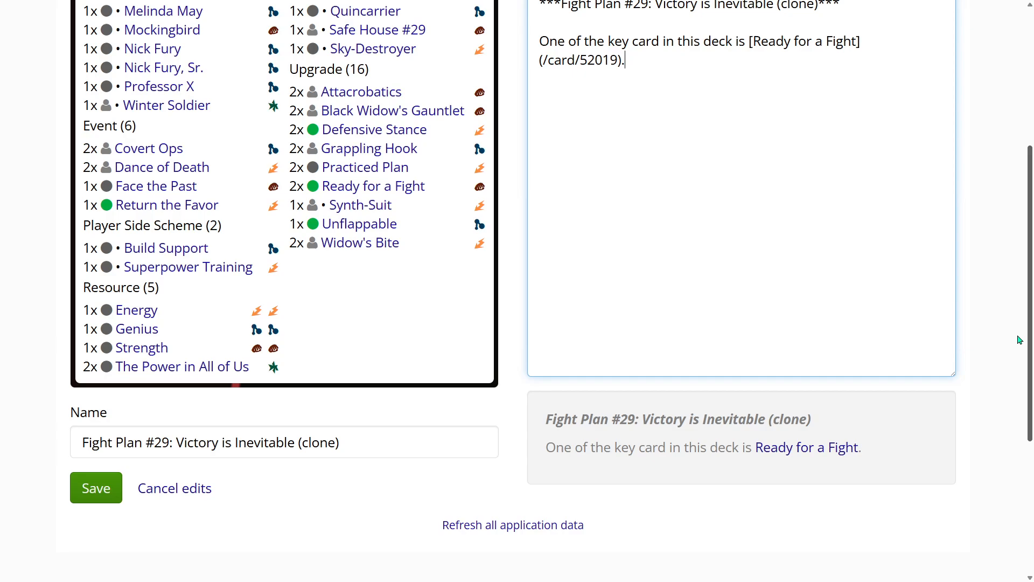
mouse_move(779, 401)
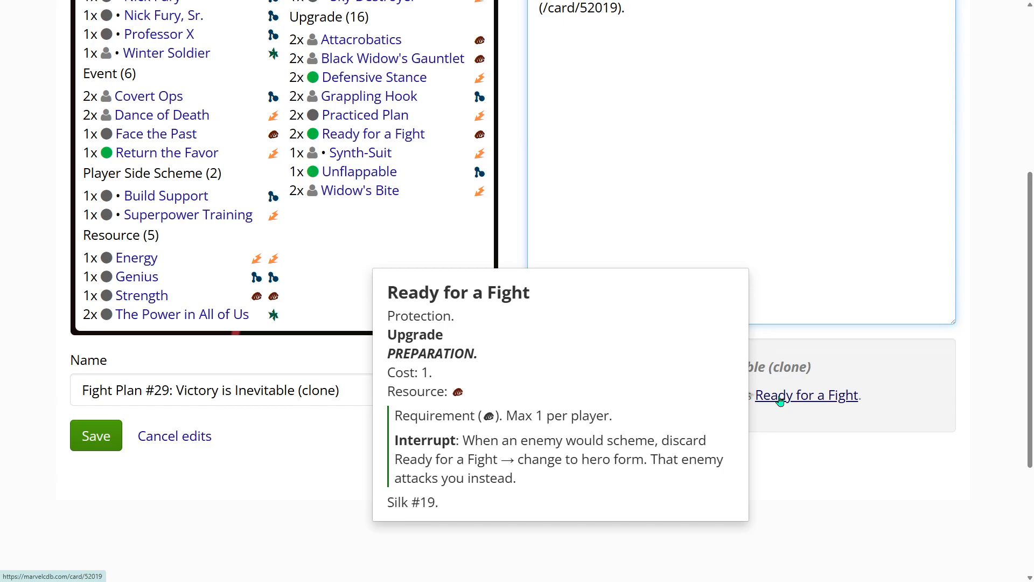
Add a hyphen bullet reading "These are some bullet points" below the sentence, and check it in the rendered preview
scroll(746, 253, "up", 4)
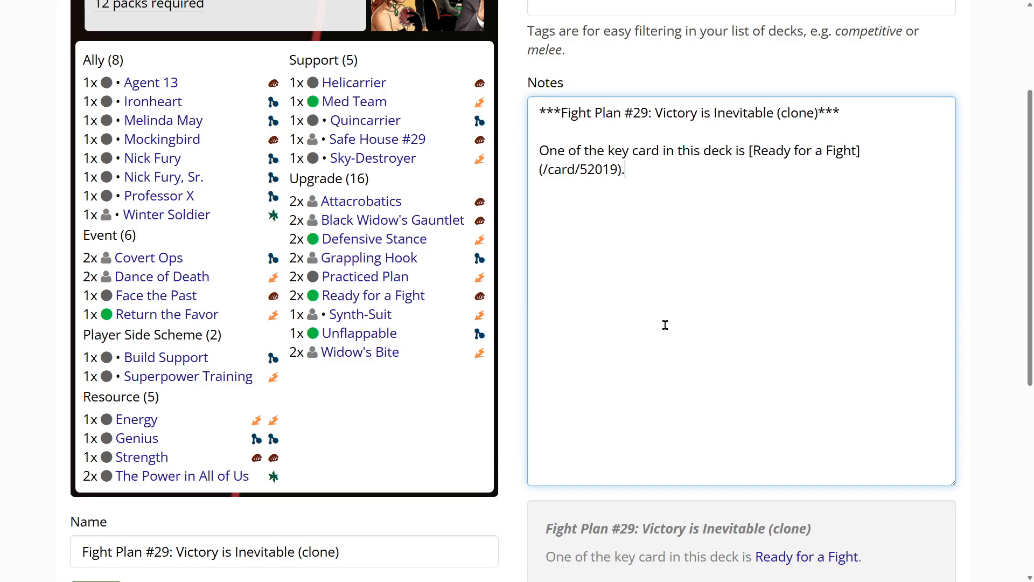
scroll(666, 323, "down", 1)
scroll(695, 305, "up", 1)
type("-")
type("These are some bull")
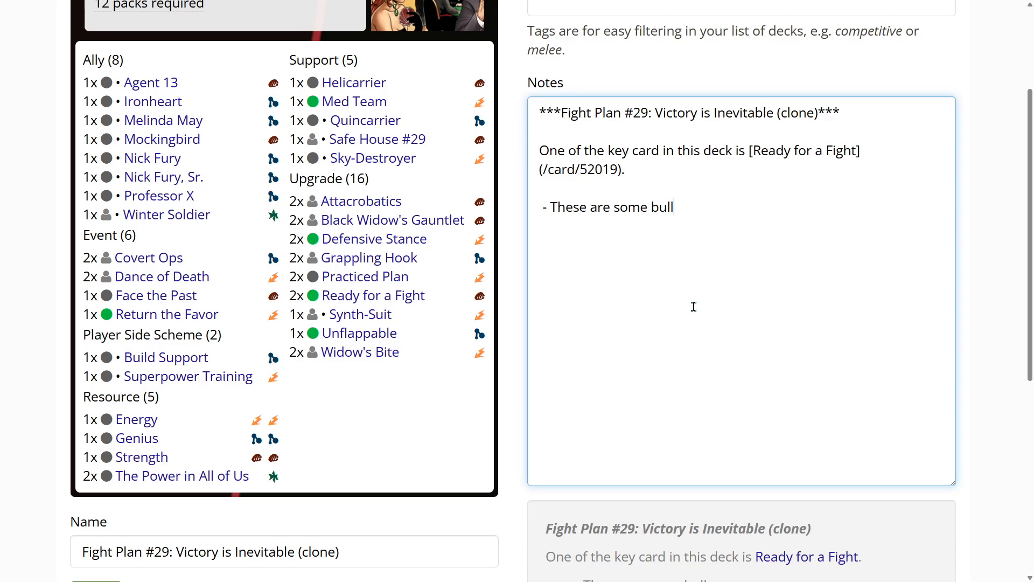
type("et points")
scroll(787, 285, "down", 3)
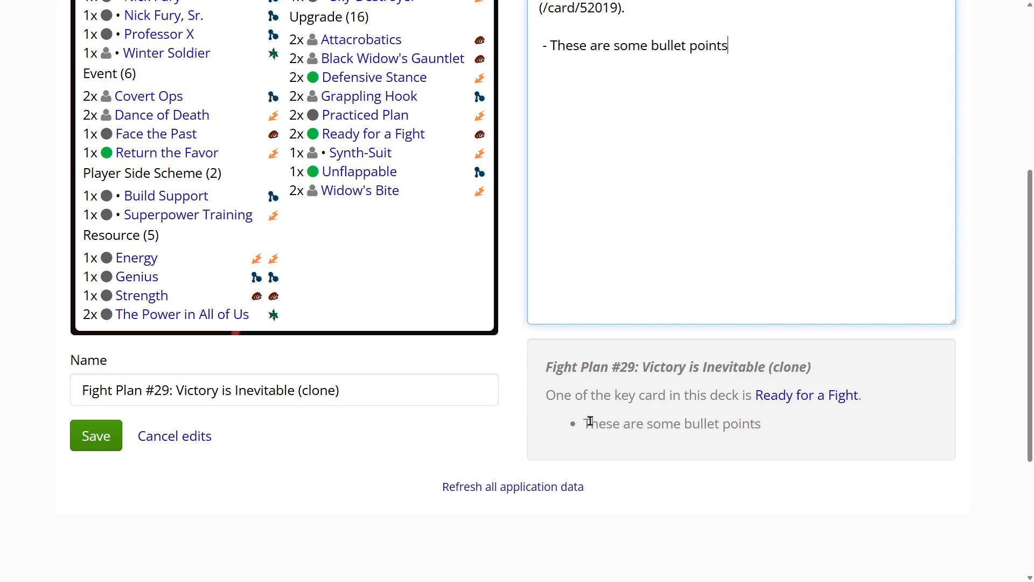
Add a second hyphen bullet reading "Here's another bullet point" under the first, and check the rendered list
scroll(824, 267, "up", 2)
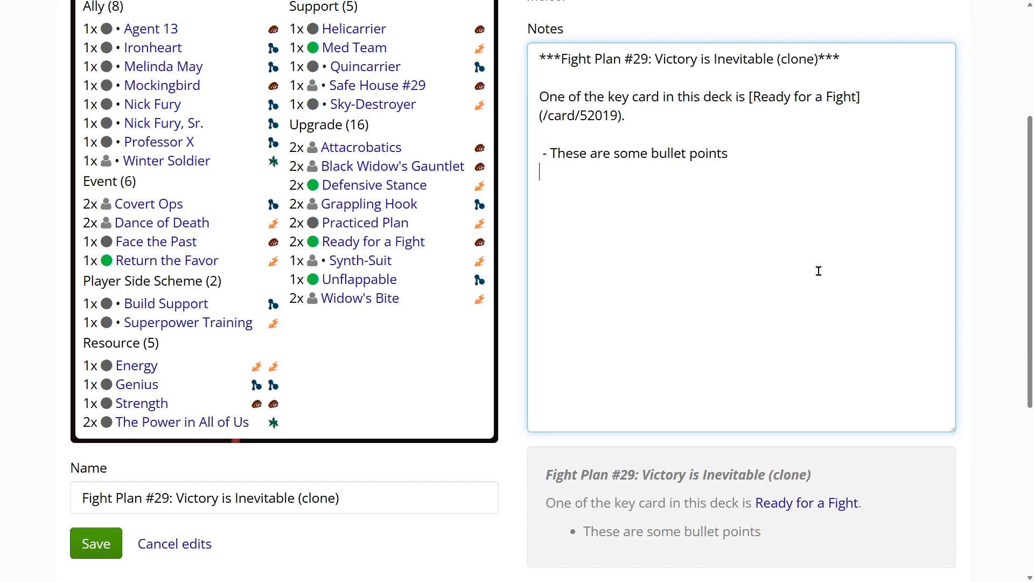
type("-")
left_click(545, 155)
left_click(546, 170)
left_click(624, 176)
type("Here's")
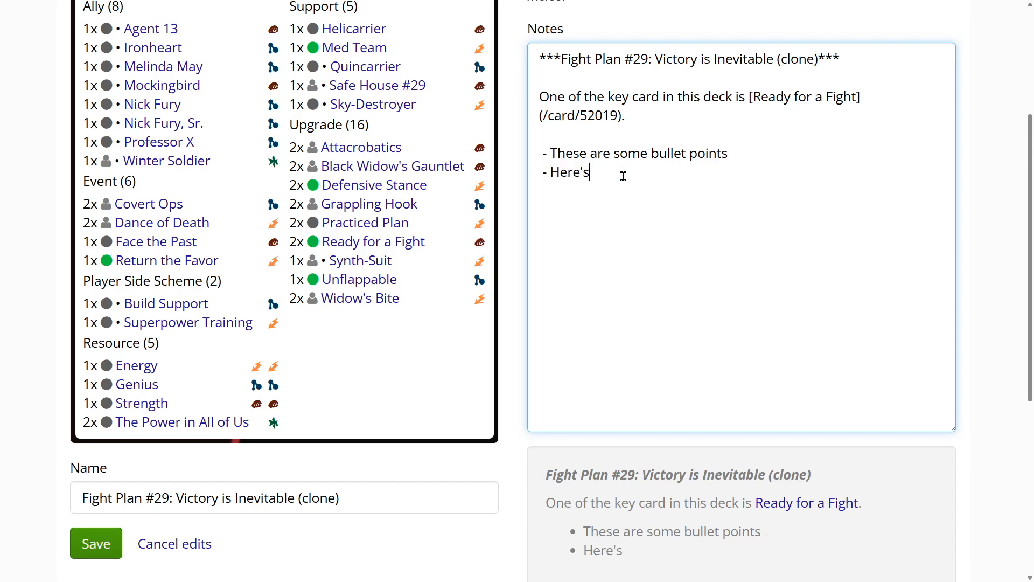
type(" another bullet point")
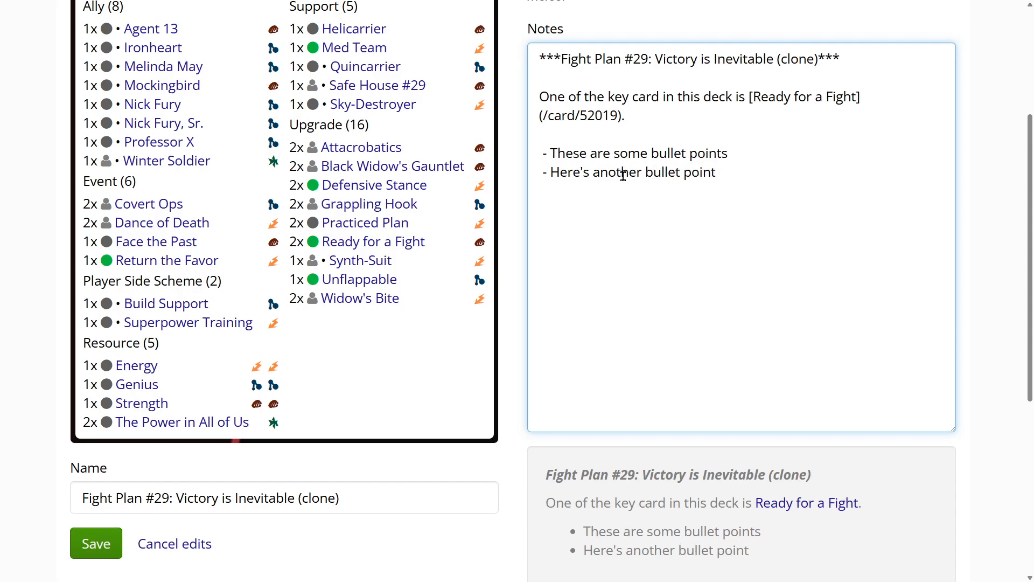
scroll(688, 289, "down", 2)
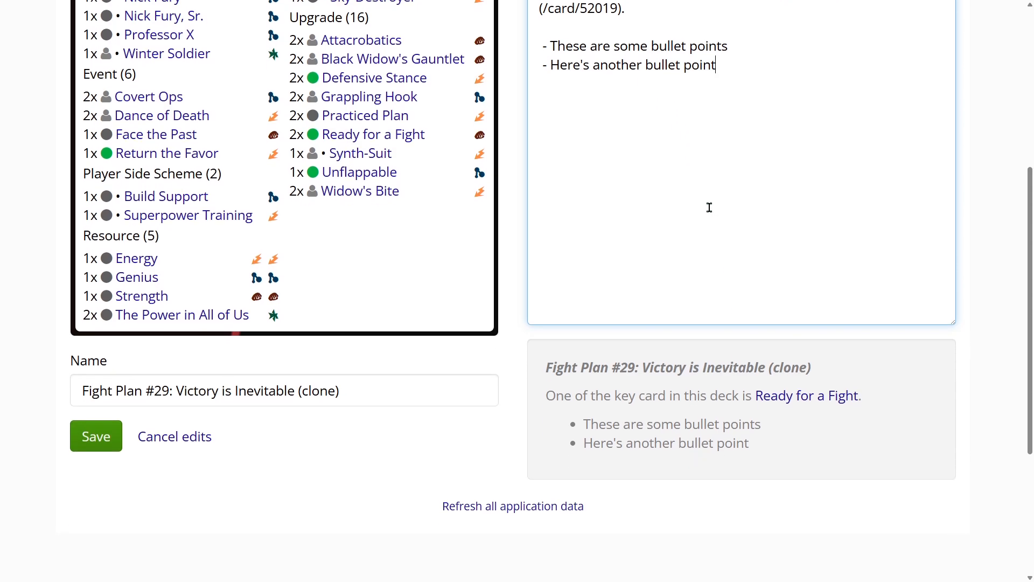
Insert a sub-bullet "- this is" between the two bullets, indented one extra space and with a space after its hyphen
scroll(706, 208, "up", 2)
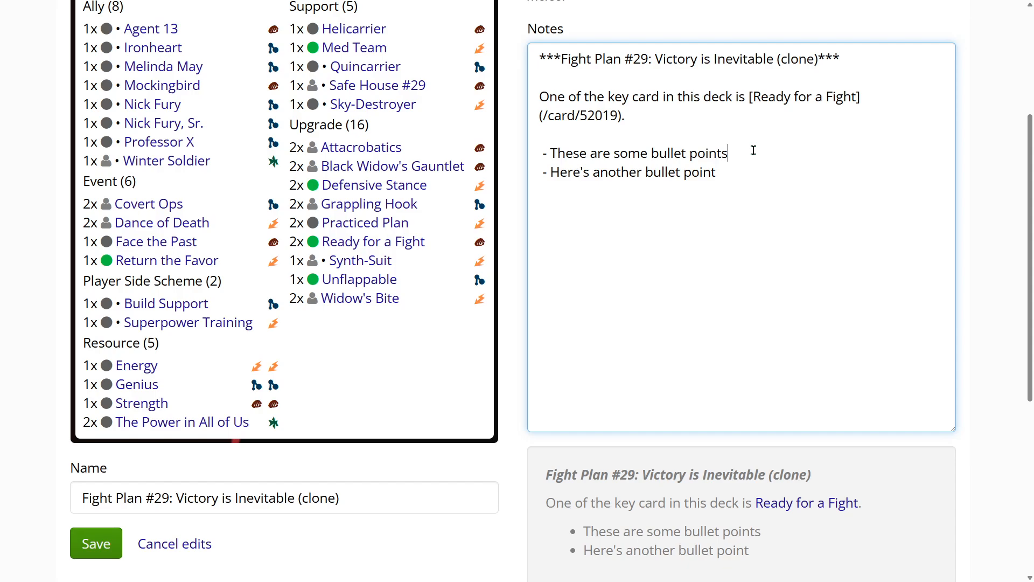
key("Return")
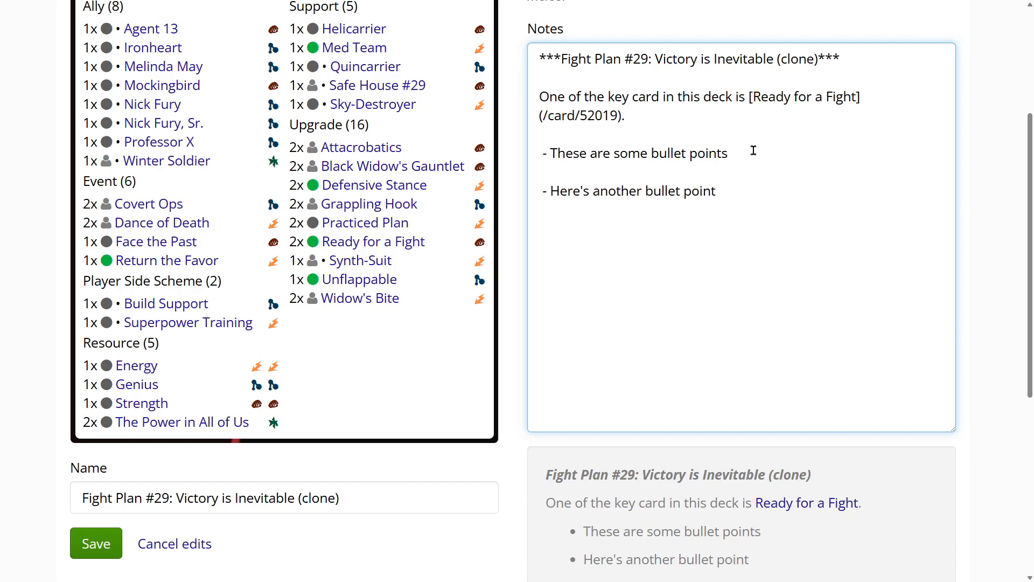
type("-")
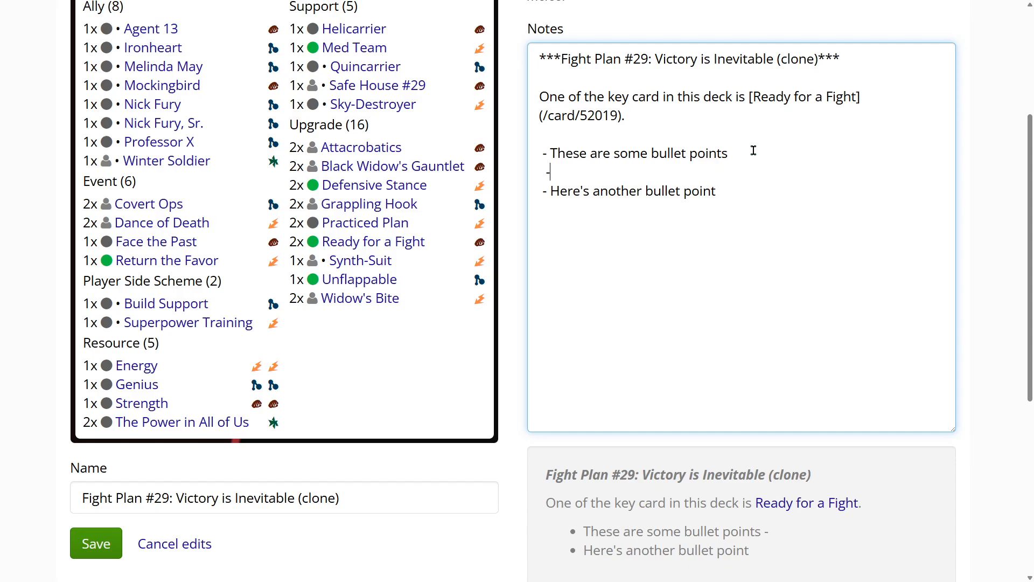
type("this is")
scroll(771, 464, "down", 1)
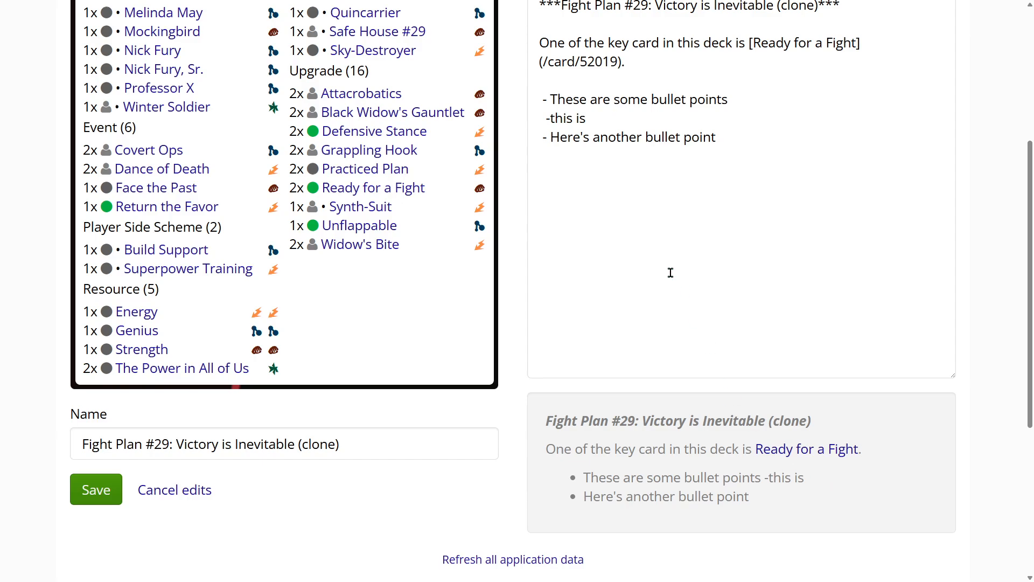
left_click(546, 118)
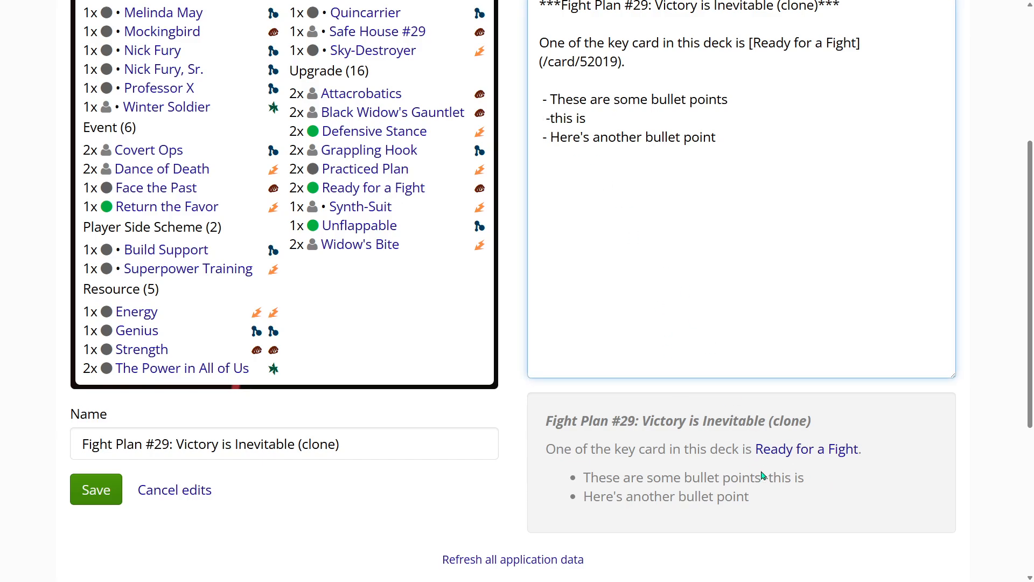
left_click(550, 118)
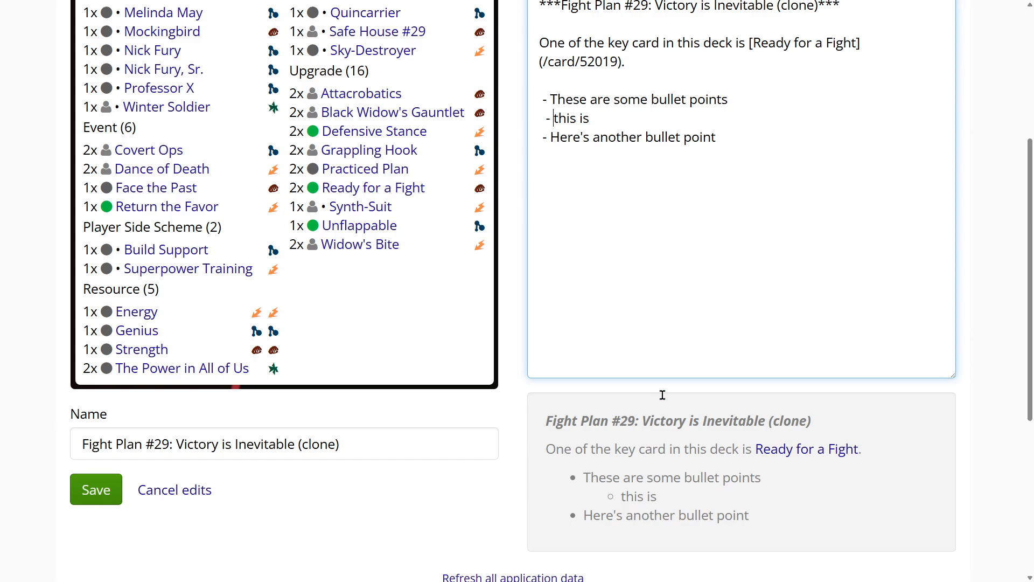
Complete the sub-bullet text as "this is indented" and check its indentation in the rendered preview
scroll(606, 171, "up", 1)
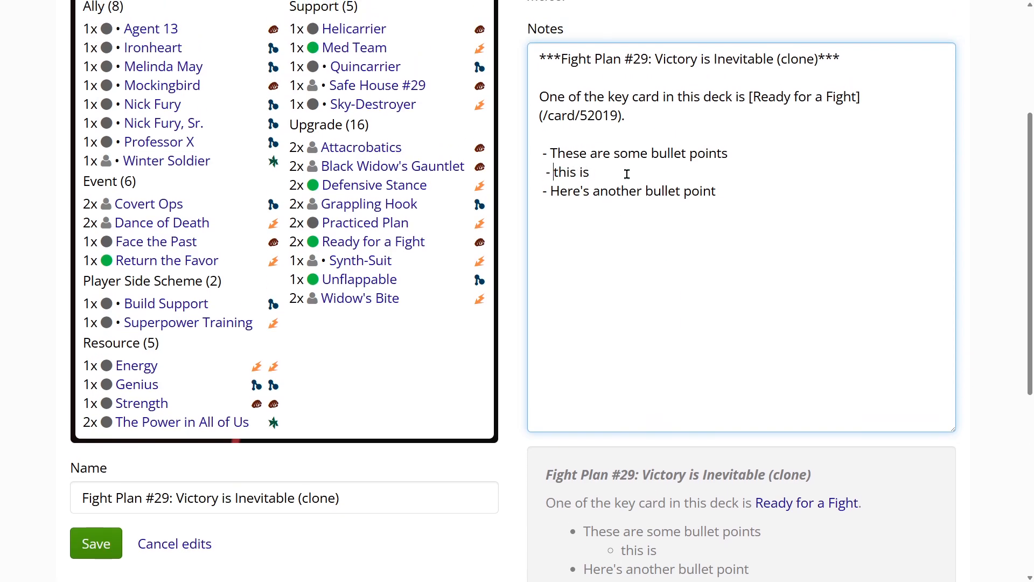
left_click(627, 173)
type("indented")
scroll(677, 198, "down", 2)
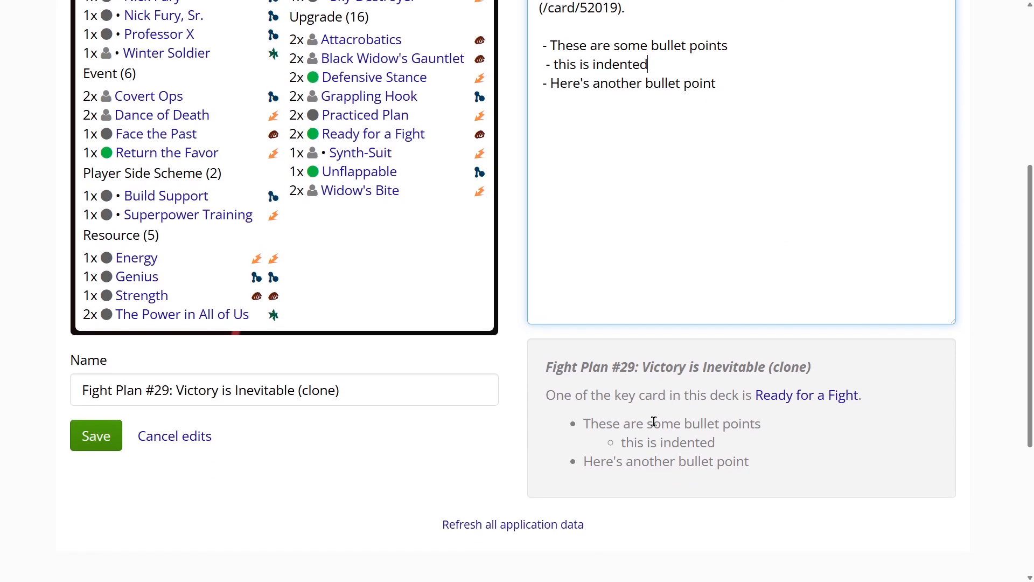
Add a second sub-bullet reading "notice this is also indented" below "this is indented", and check it in the rendered preview
scroll(739, 227, "up", 1)
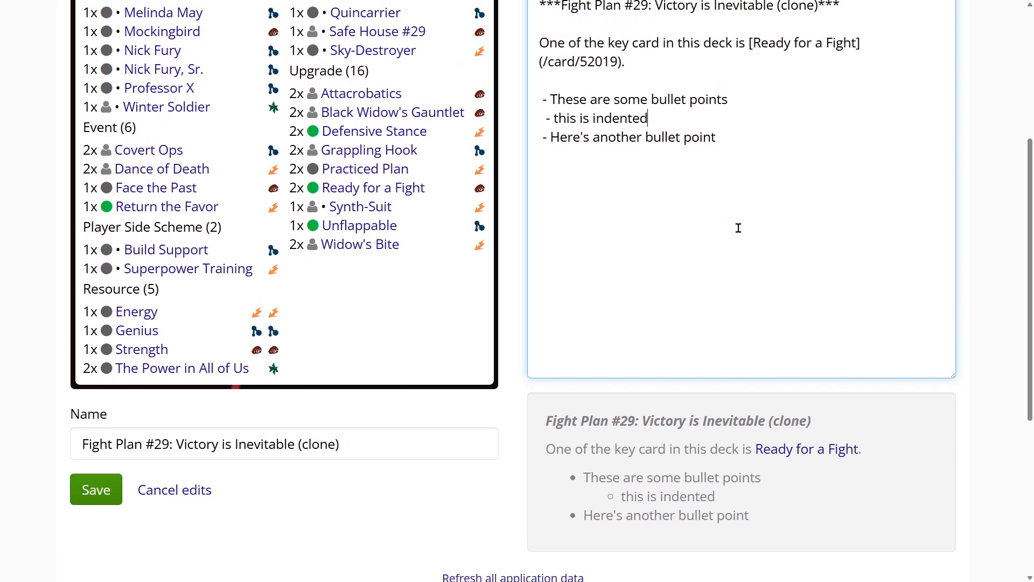
key("Return")
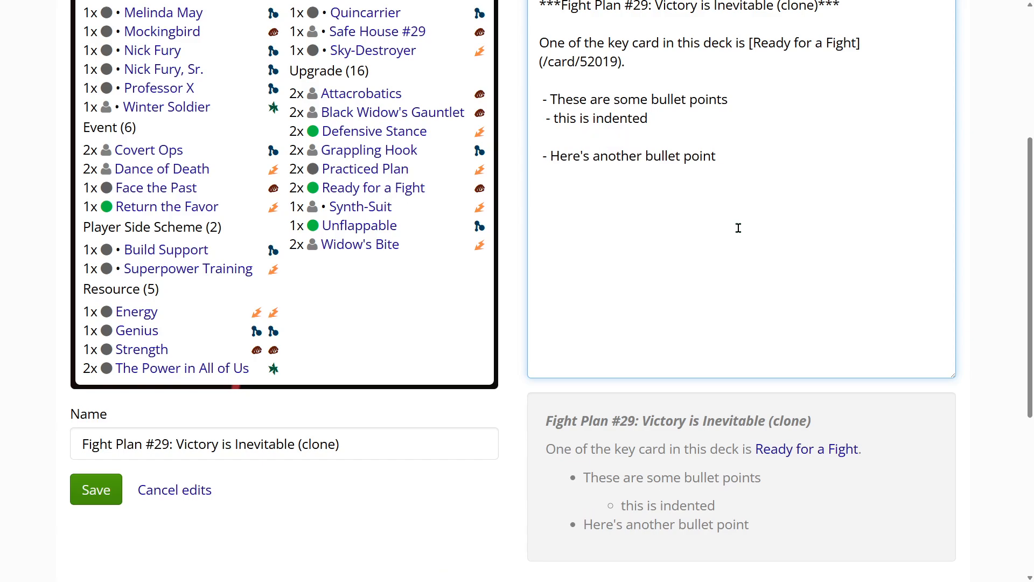
type("- not")
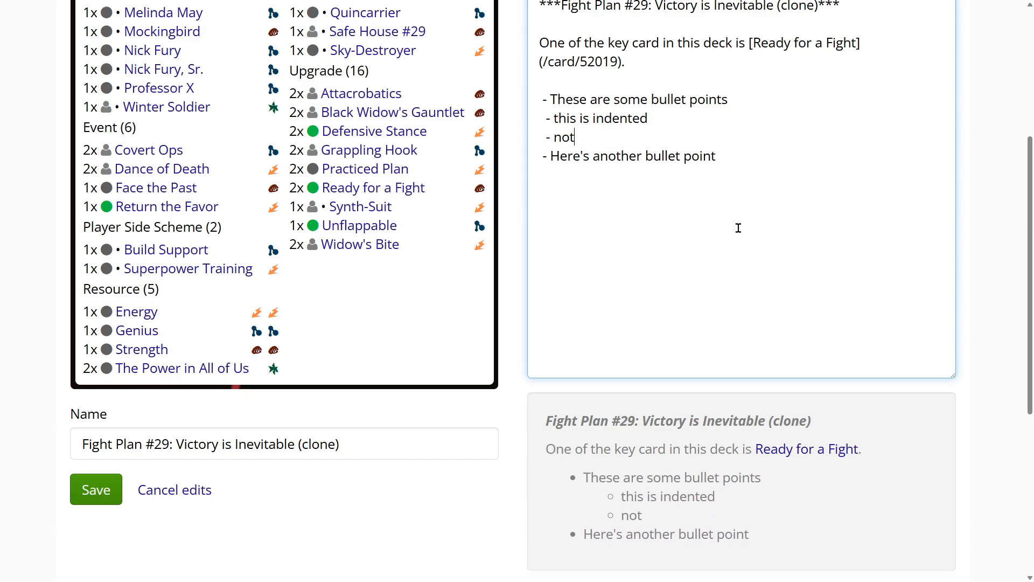
type("ice ihis is")
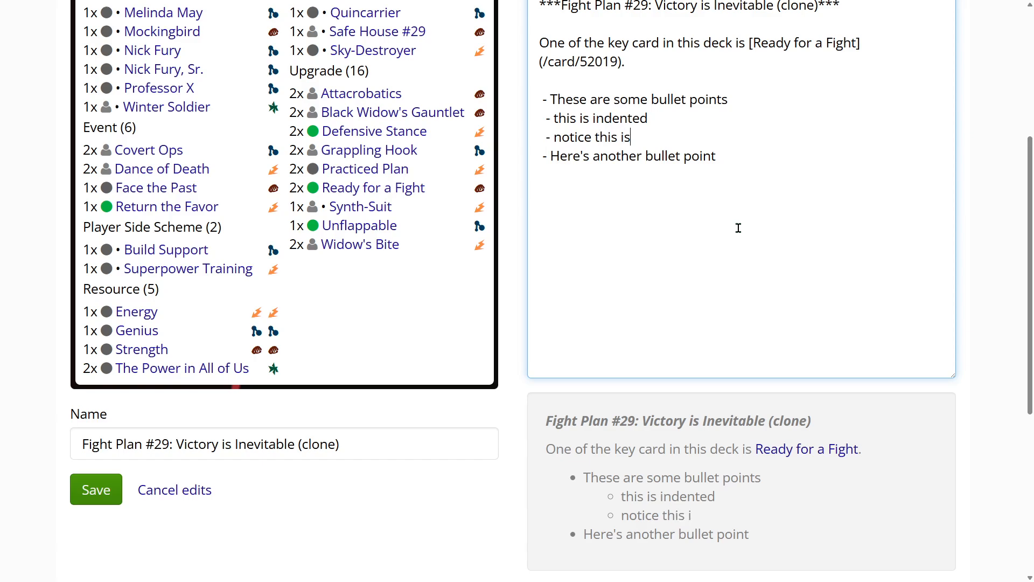
type(" also indented")
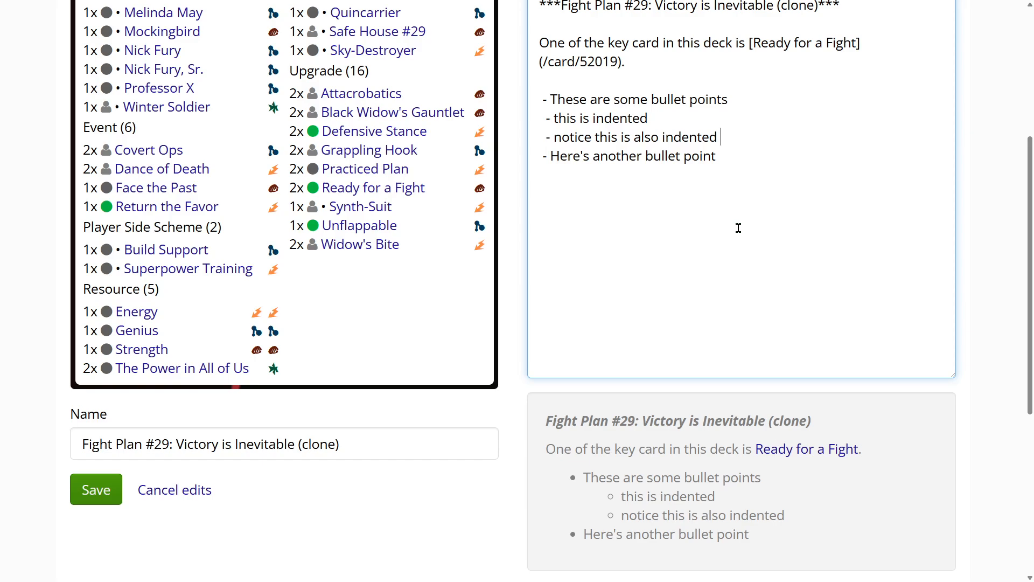
scroll(738, 229, "down", 3)
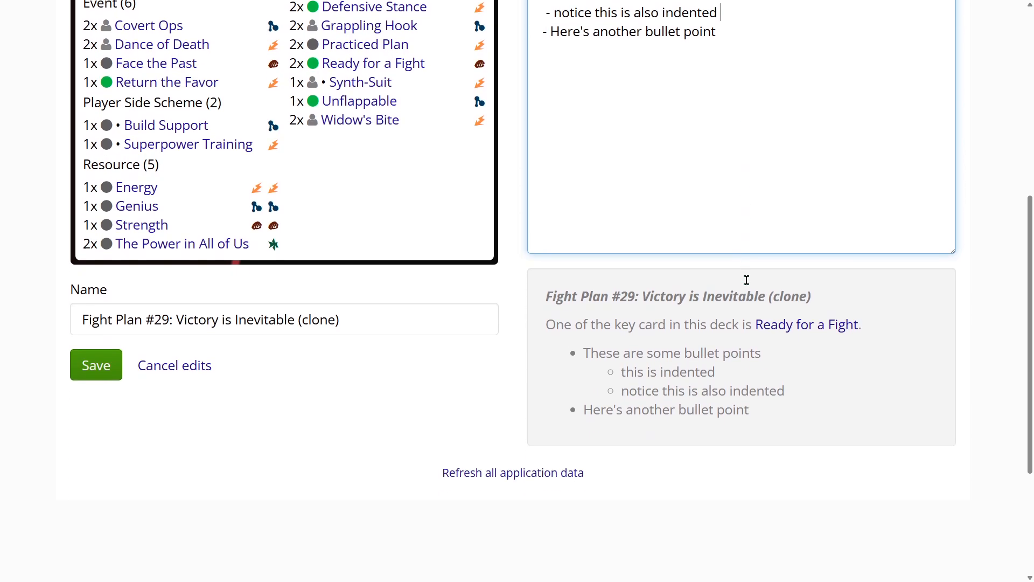
scroll(704, 345, "up", 3)
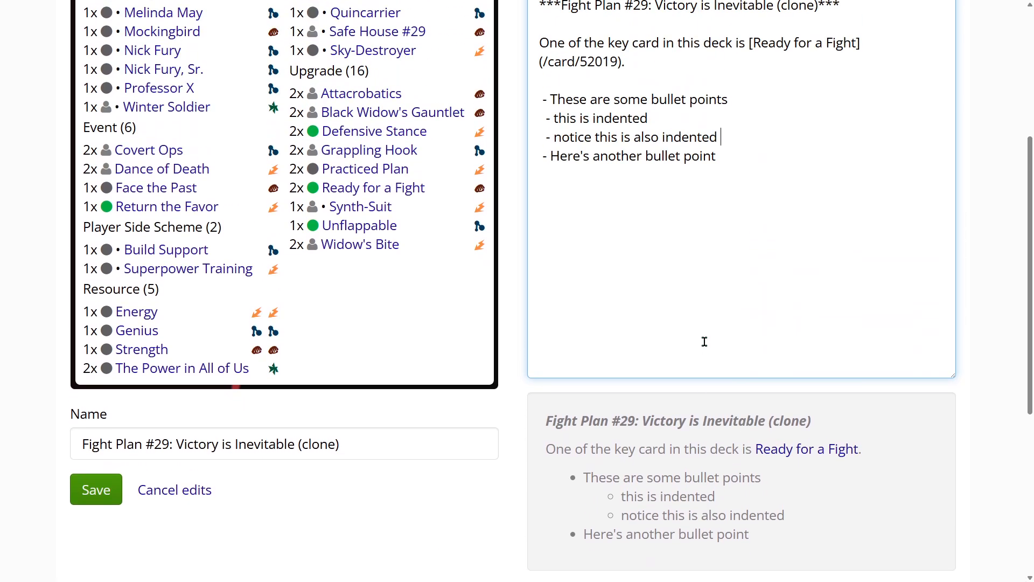
Make the two top-level bullets, "These are some bullet points" and "Here's another bullet point", bold by wrapping each text in double asterisks
left_click(550, 98)
type("**")
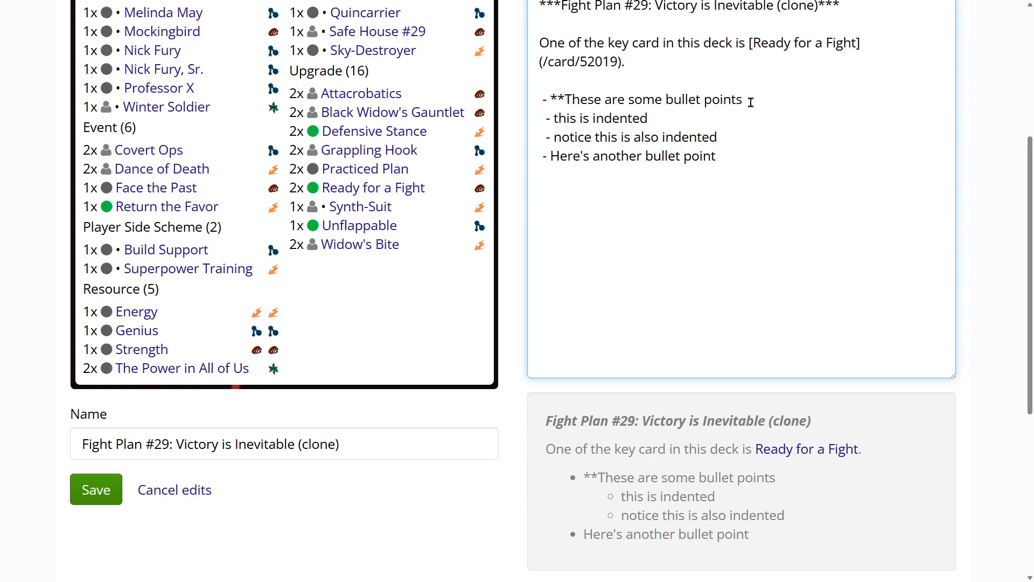
left_click(752, 103)
type("**")
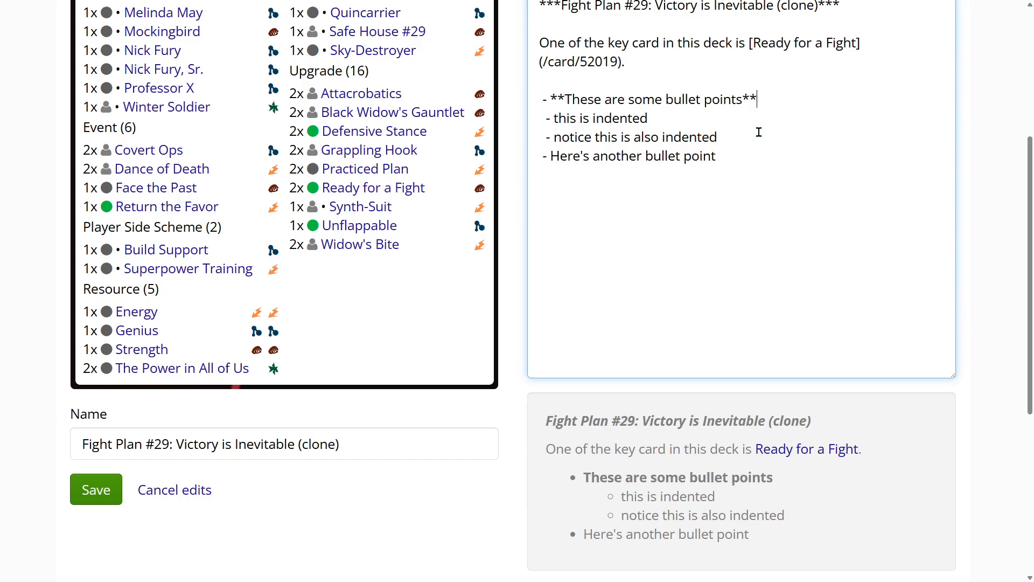
scroll(758, 129, "down", 2)
scroll(792, 404, "up", 2)
left_click(552, 155)
type("**")
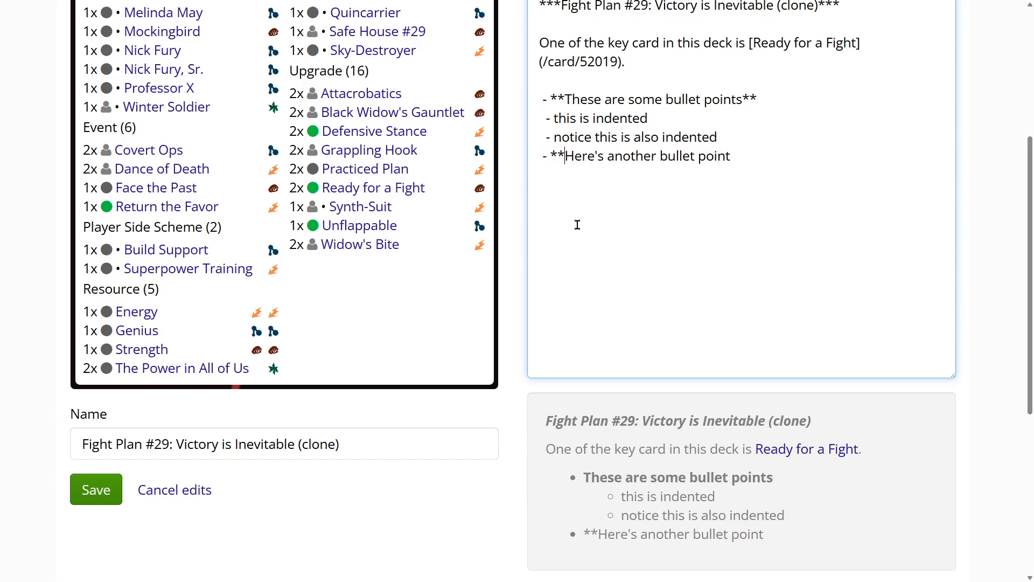
left_click(749, 158)
type("**")
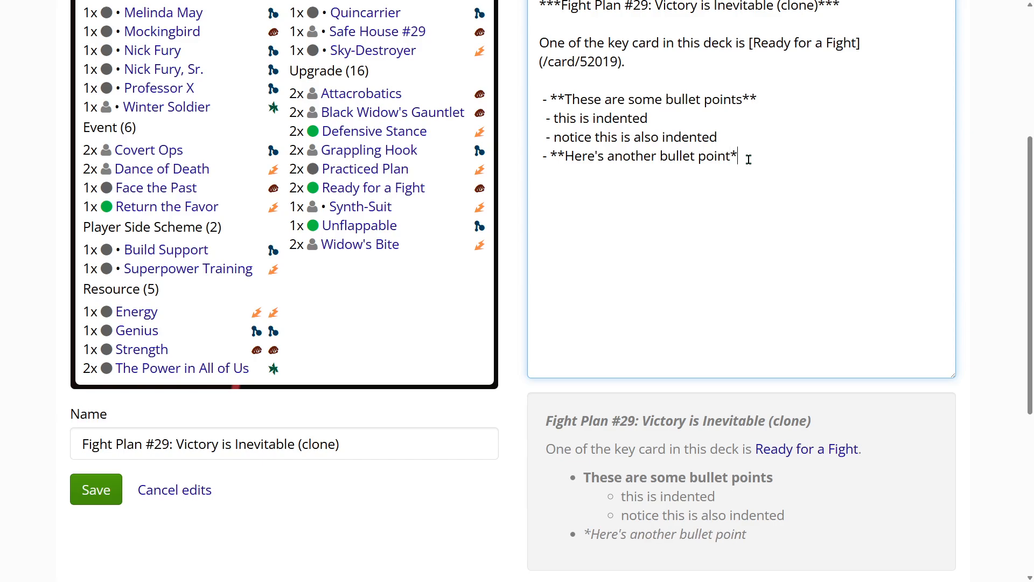
Italicize the sub-bullets "this is indented" and "notice this is also indented" by wrapping each text in single asterisks
left_click(554, 120)
type("*")
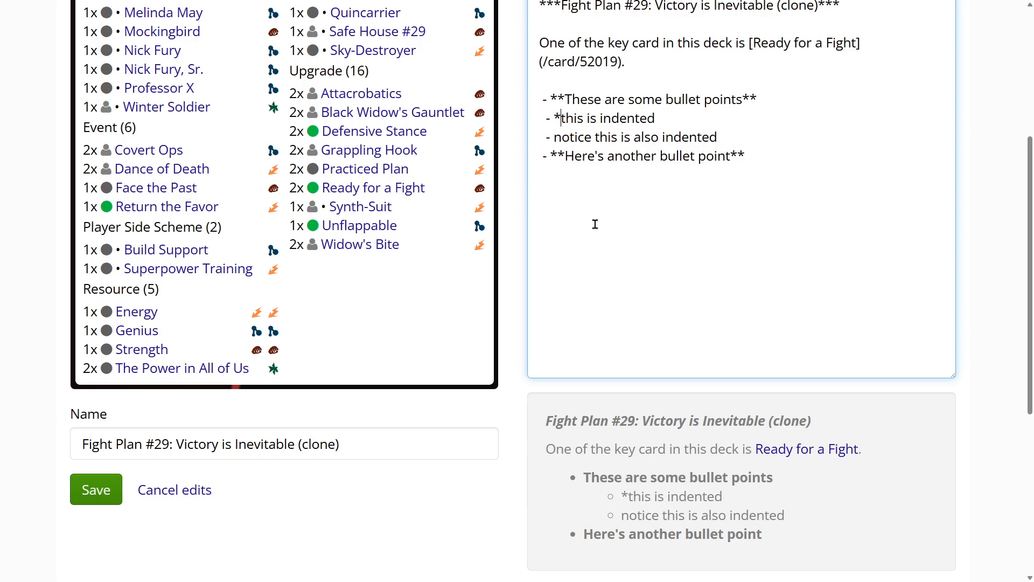
left_click(666, 119)
type("*")
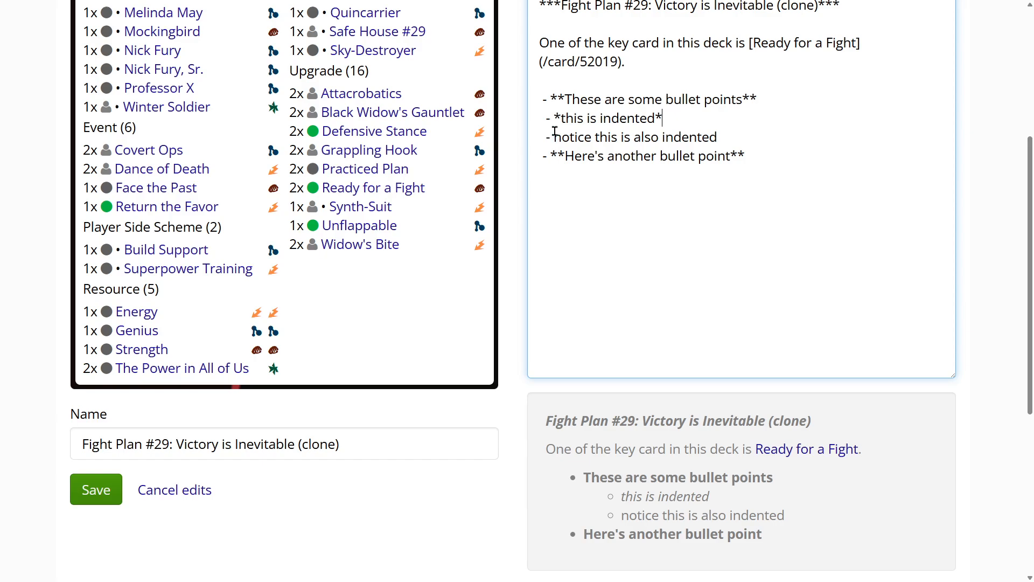
left_click(554, 131)
type("*")
left_click(728, 137)
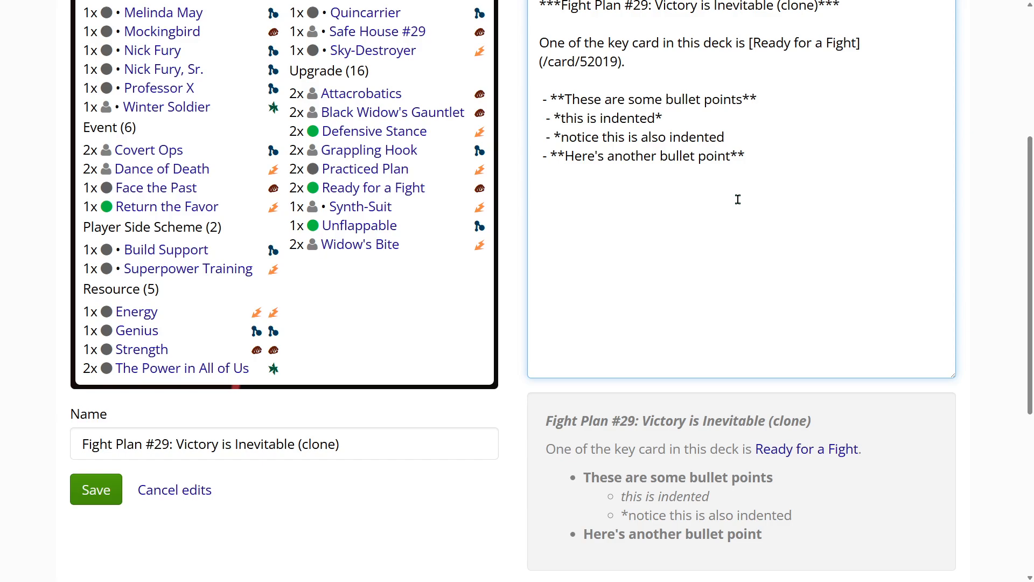
type("*")
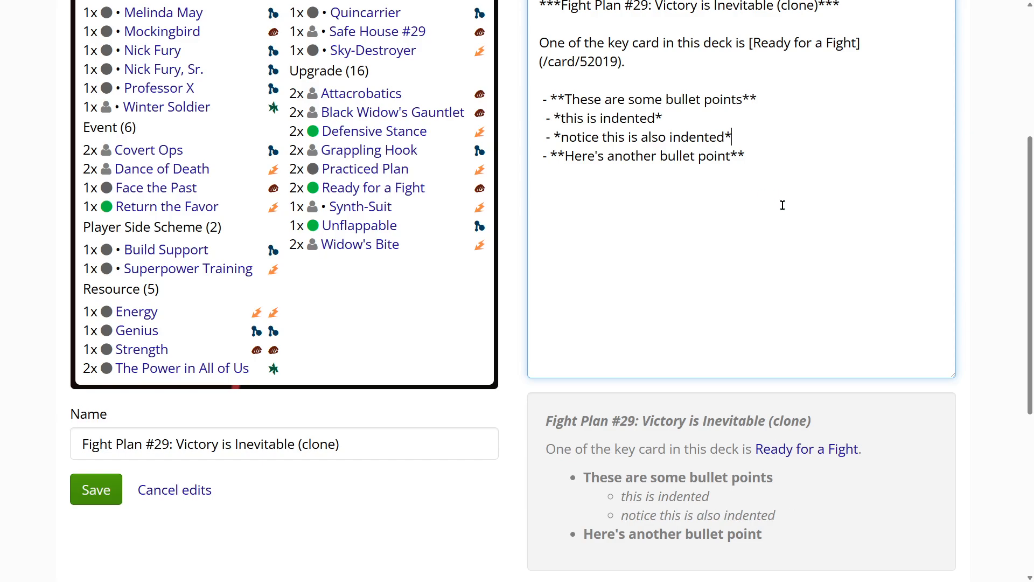
Look over the finished notes and save the deck edits
scroll(724, 237, "up", 2)
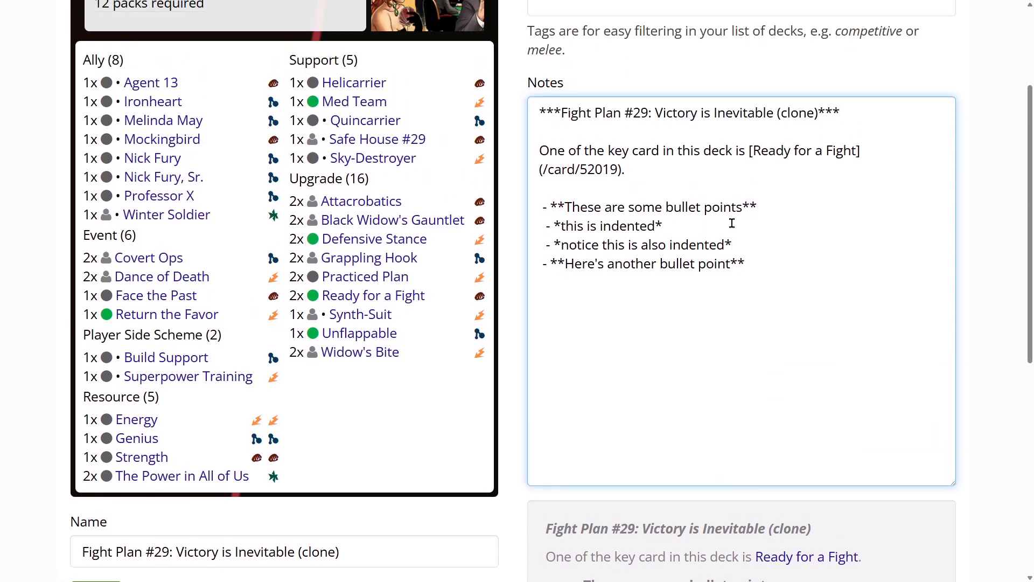
scroll(732, 223, "up", 2)
scroll(732, 248, "down", 2)
scroll(728, 286, "up", 1)
scroll(730, 282, "up", 2)
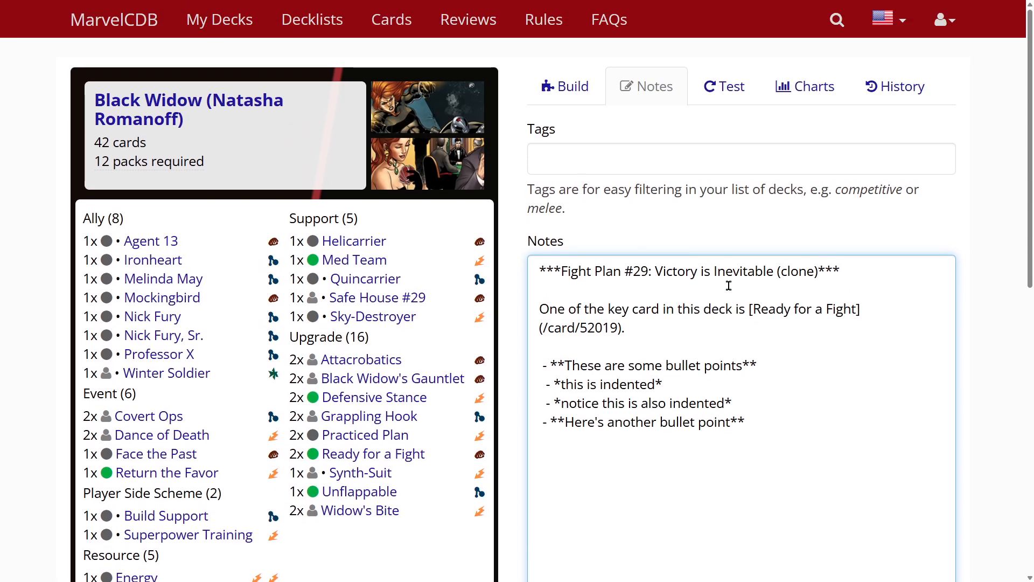
scroll(730, 291, "down", 4)
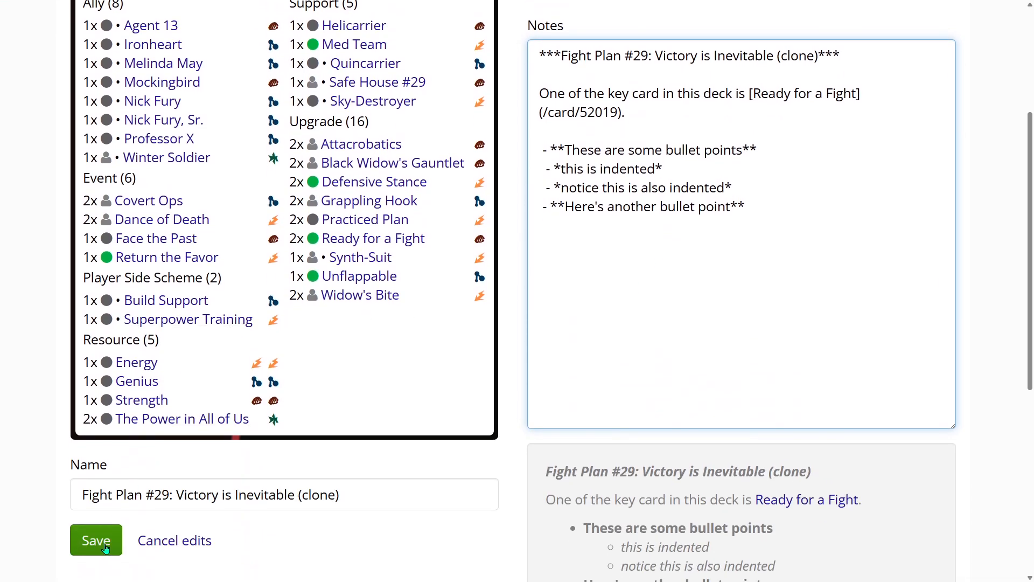
left_click(107, 548)
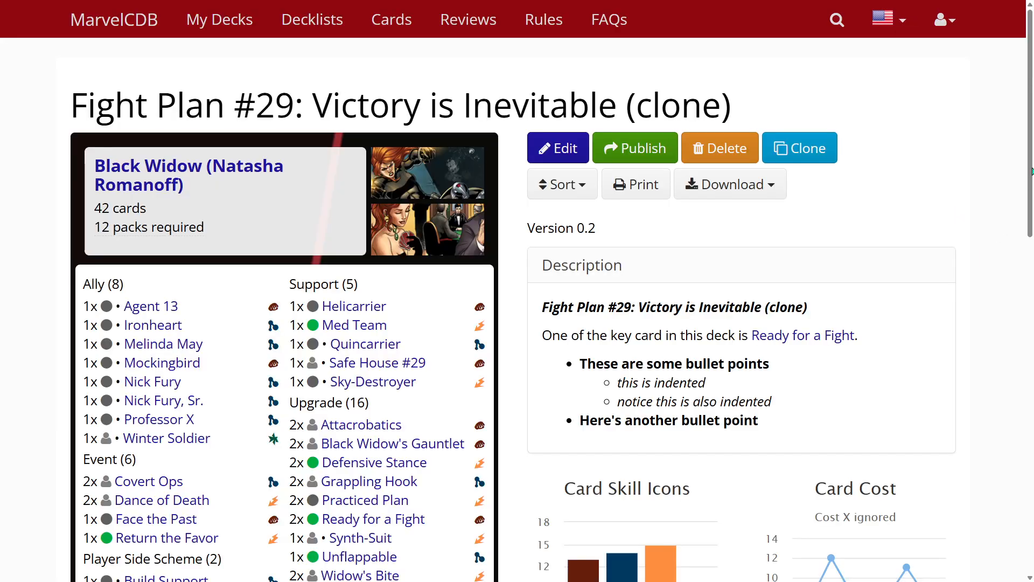
Examine the formatted description on the saved deck's page, including the card pop-up of the Ready for a Fight link
scroll(1033, 171, "down", 1)
scroll(655, 235, "down", 2)
left_click_drag(543, 149, 725, 241)
left_click(808, 264)
scroll(793, 311, "up", 2)
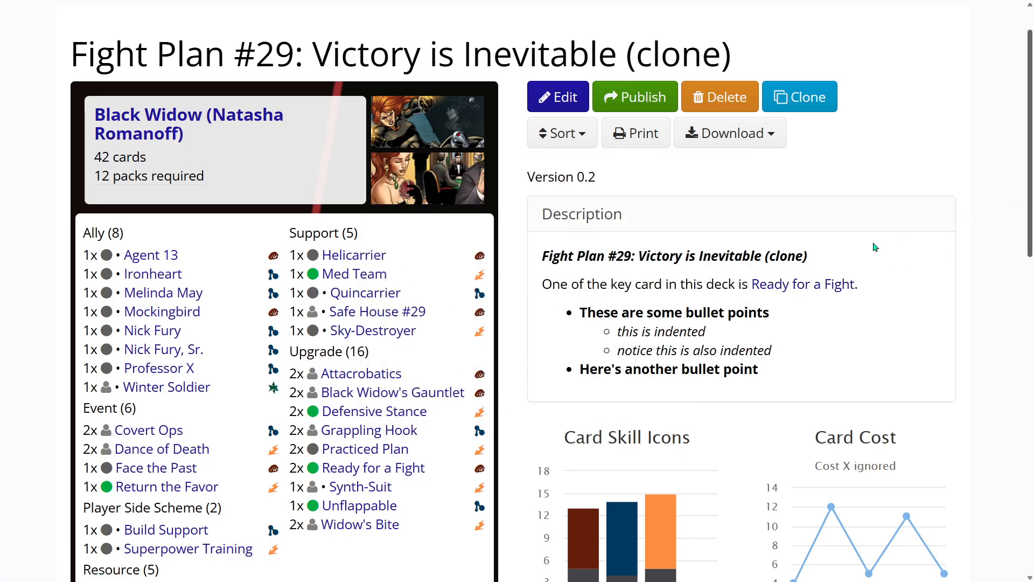
mouse_move(843, 287)
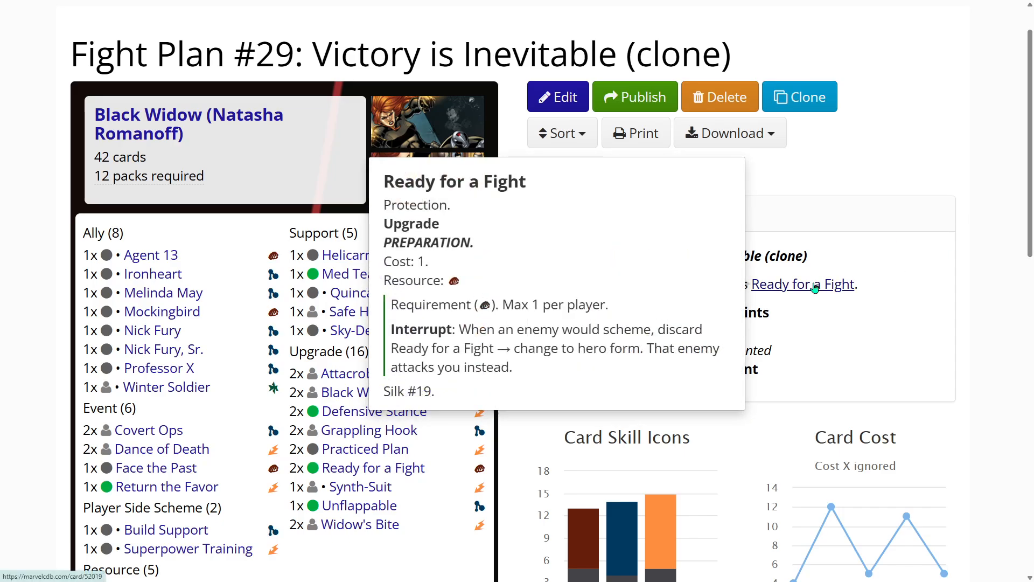
scroll(860, 101, "up", 2)
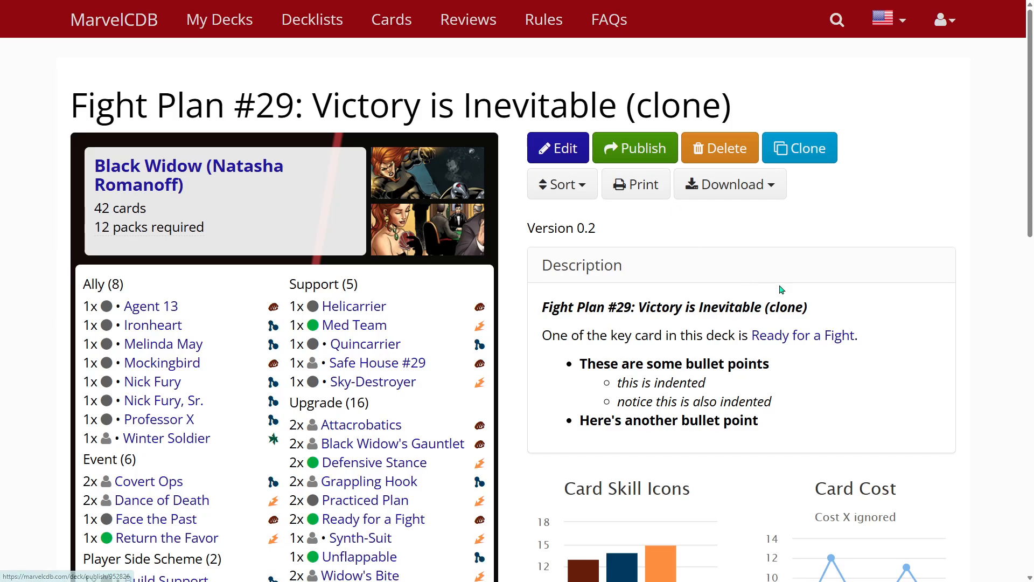
Start publishing the deck and tag it as Solo and Theme
scroll(786, 290, "down", 2)
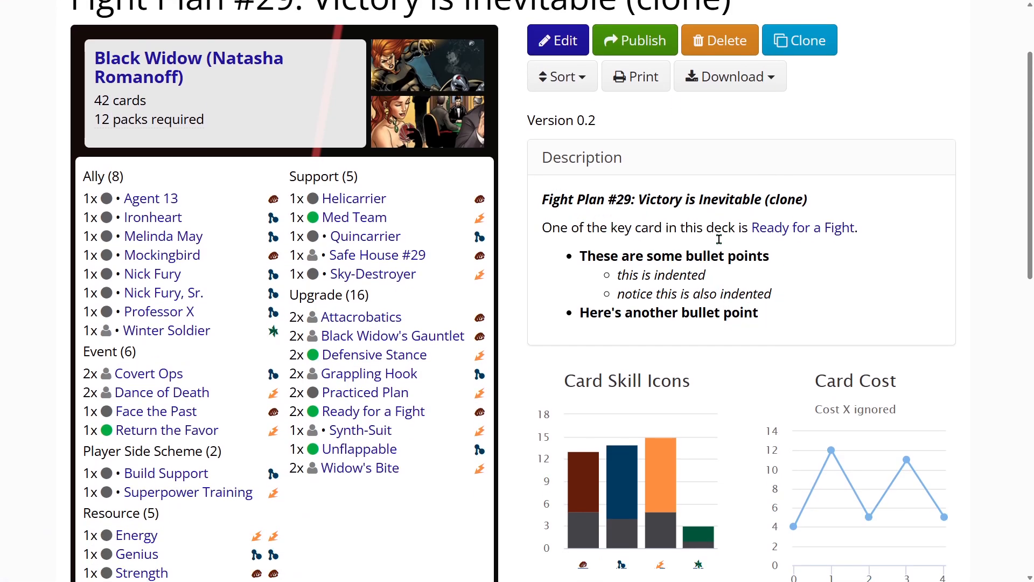
scroll(735, 317, "up", 2)
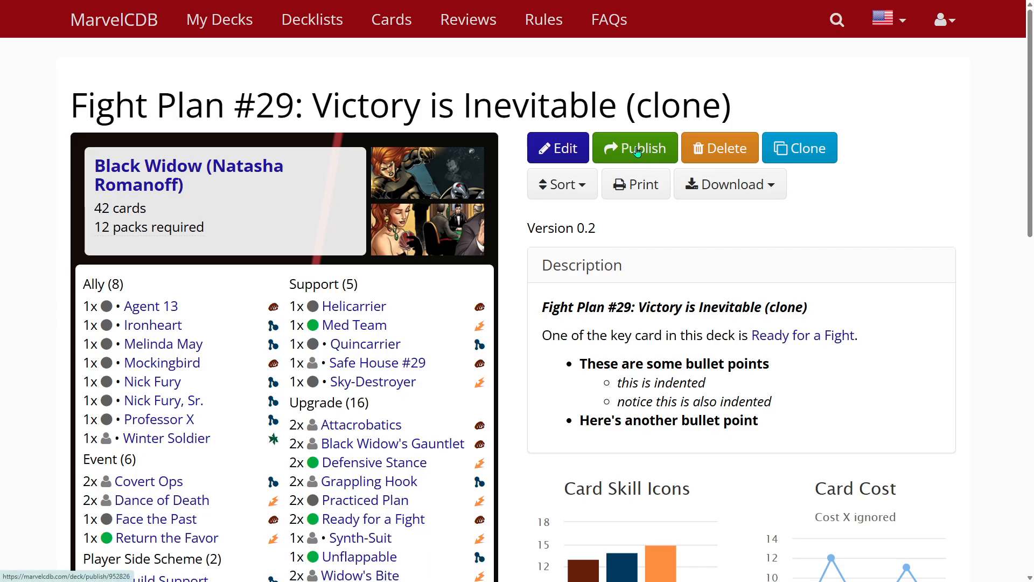
left_click(639, 151)
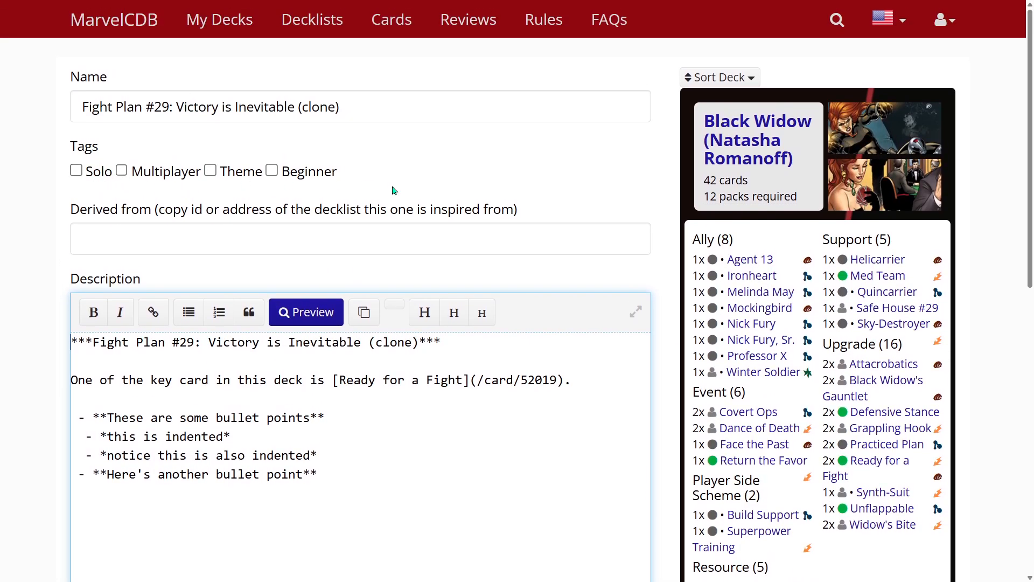
left_click(77, 171)
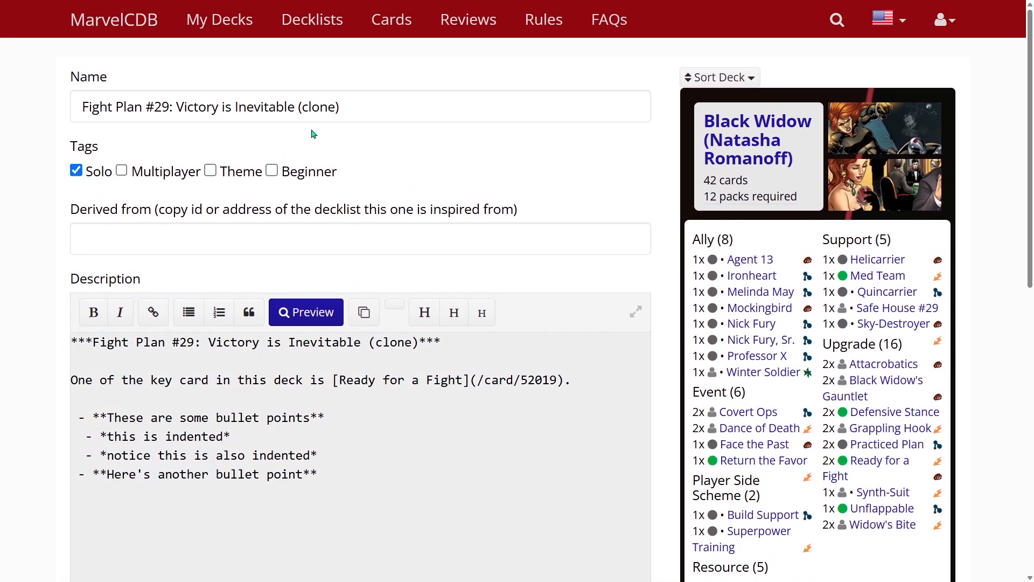
left_click(211, 171)
Preview the rendered description in the publishing form, and return to its Markdown source
scroll(593, 270, "down", 2)
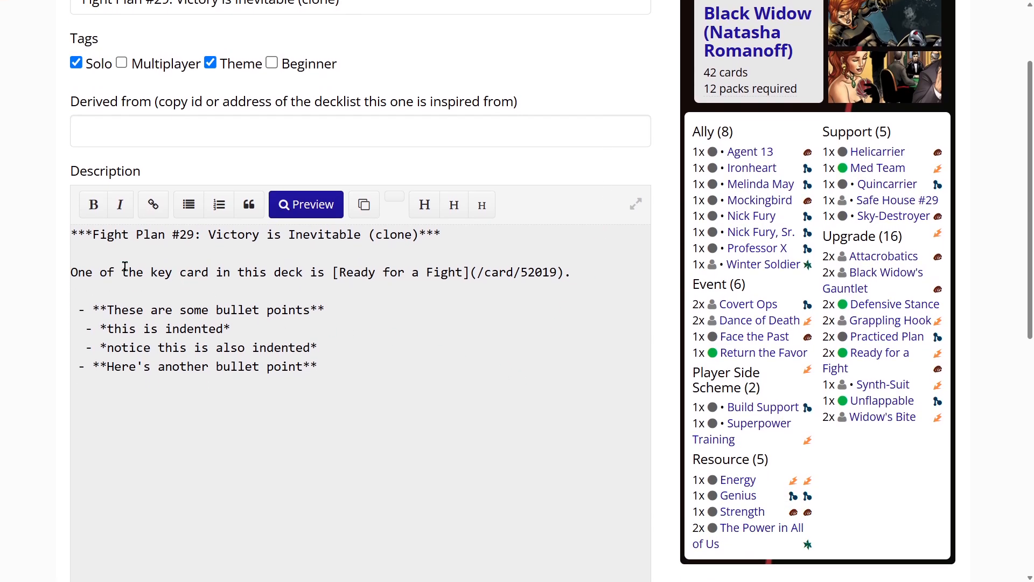
left_click_drag(346, 366, 70, 234)
left_click(408, 371)
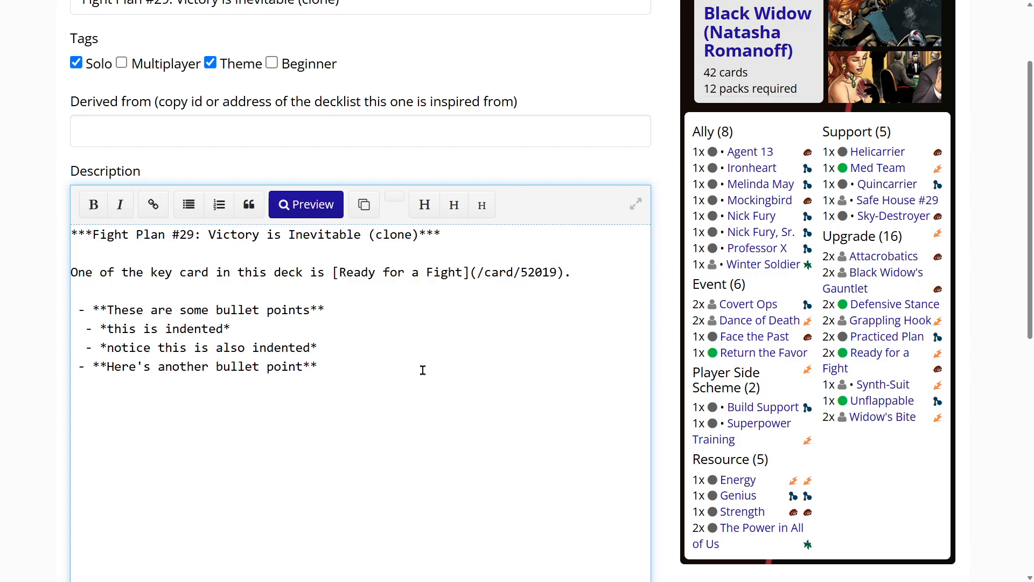
left_click(324, 207)
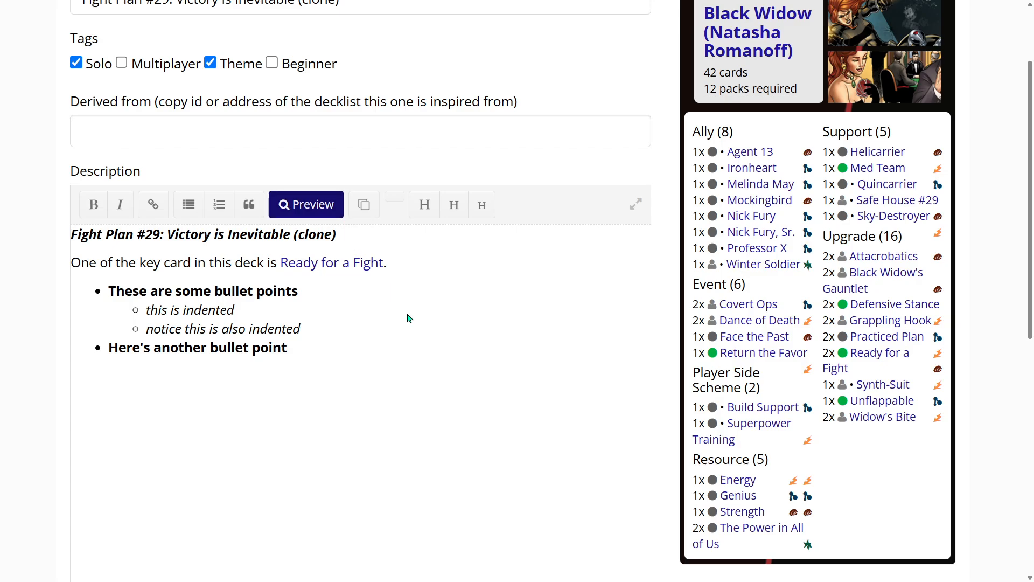
left_click_drag(1029, 186, 1001, 204)
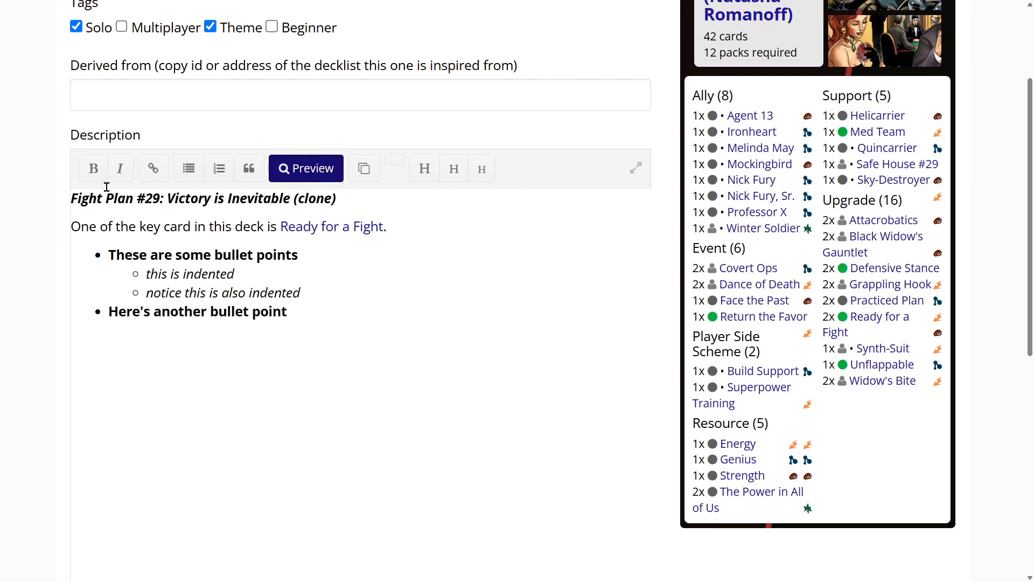
left_click(314, 171)
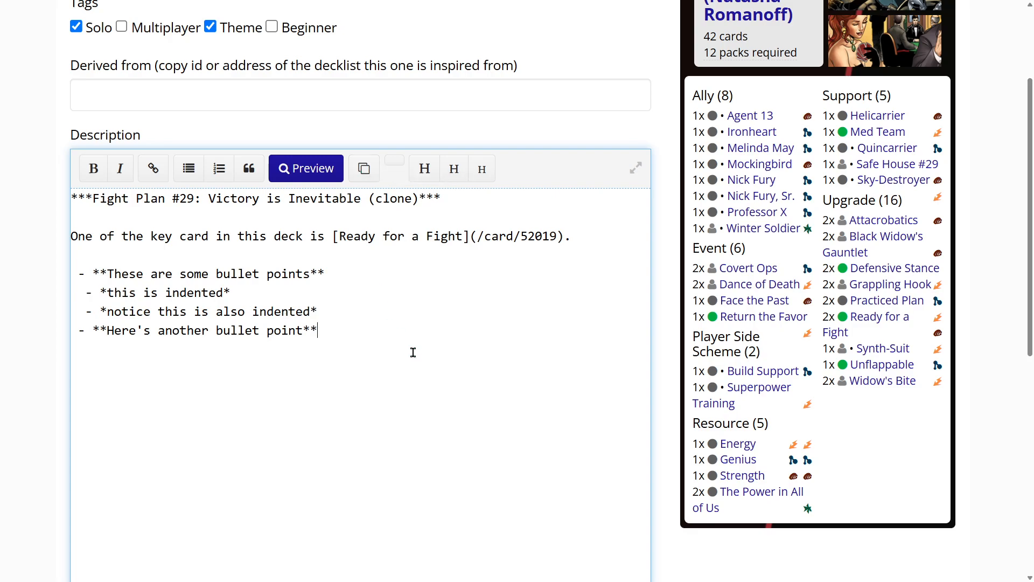
Look over the publishing form, from the name and tags to the end of the description
scroll(413, 353, "up", 3)
scroll(410, 351, "down", 2)
scroll(392, 347, "up", 2)
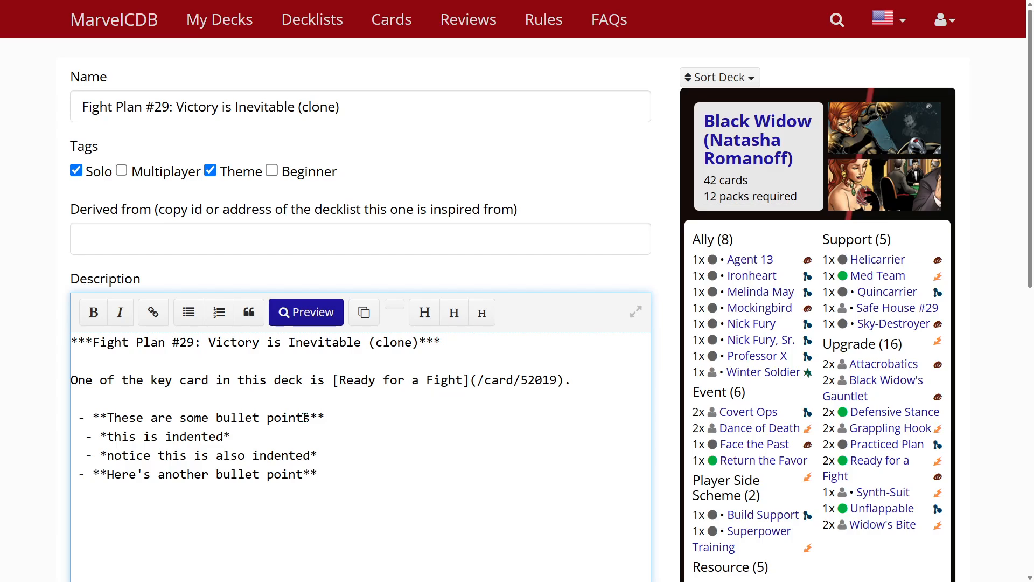
scroll(357, 411, "down", 7)
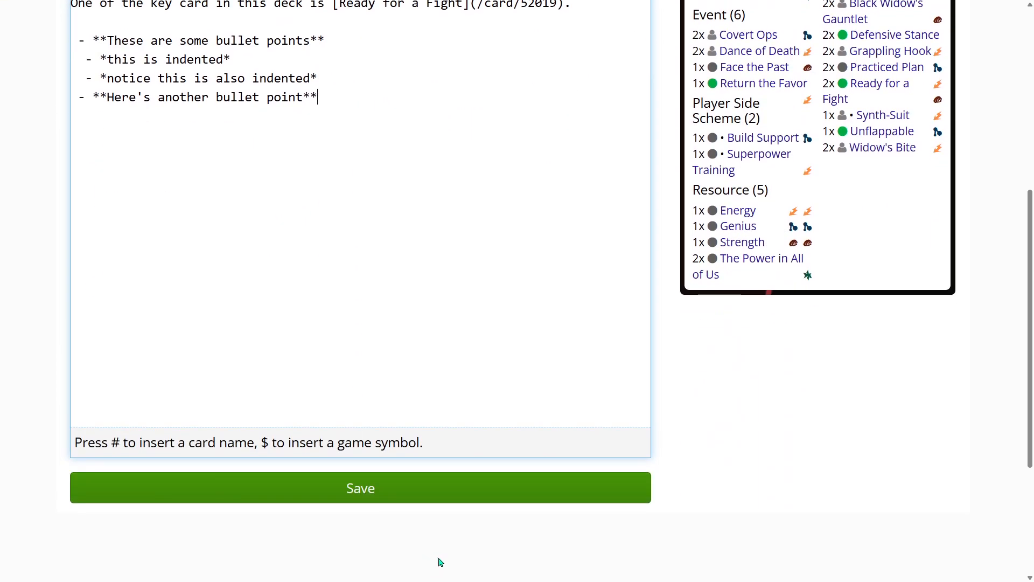
scroll(430, 313, "up", 7)
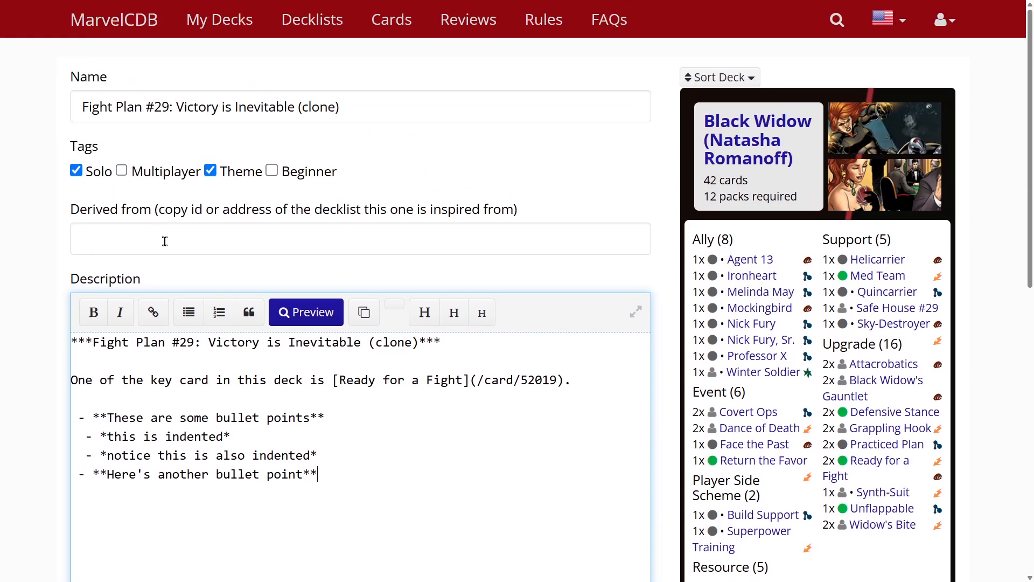